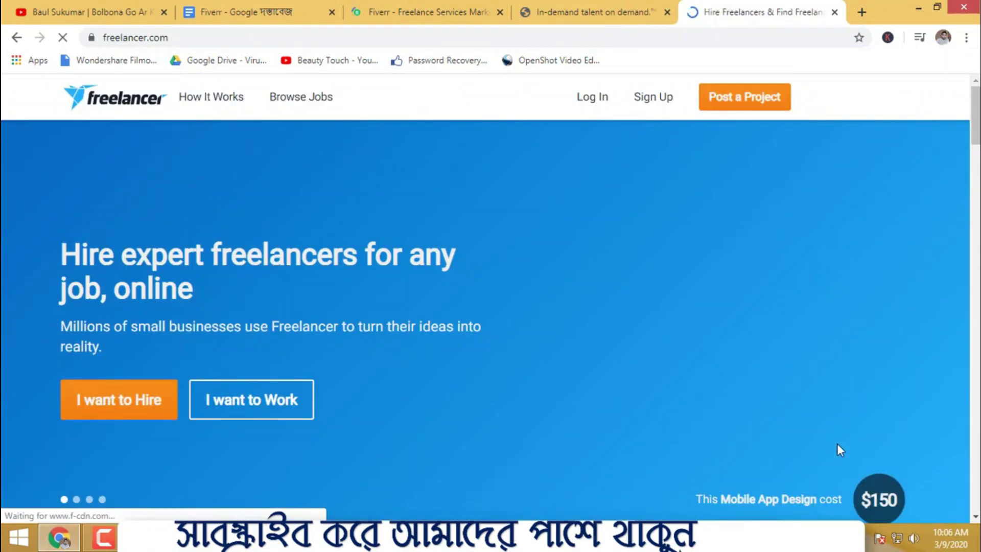
- Switch between the Upwork, Freelancer and Fiverr tabs to compare the freelance sites
left_click(587, 12)
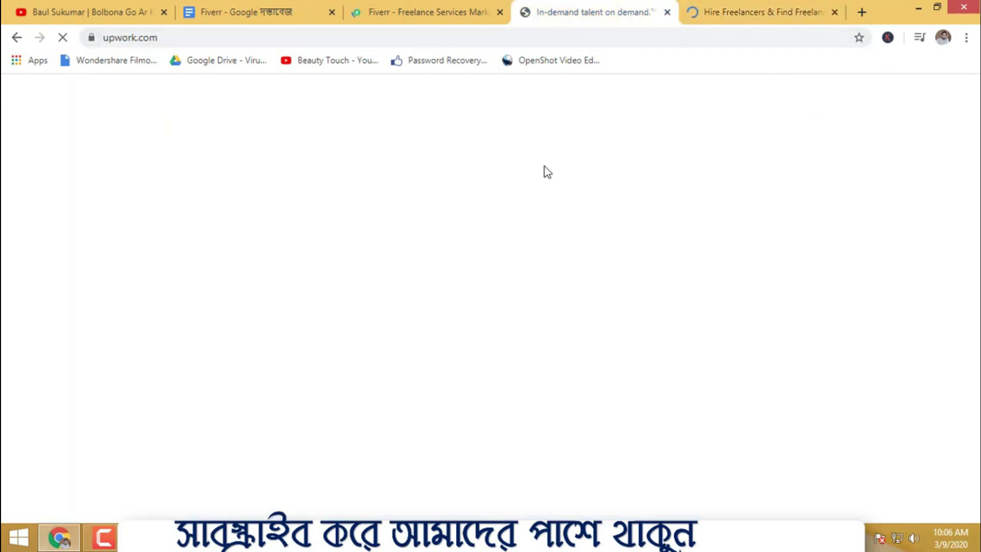
left_click(754, 12)
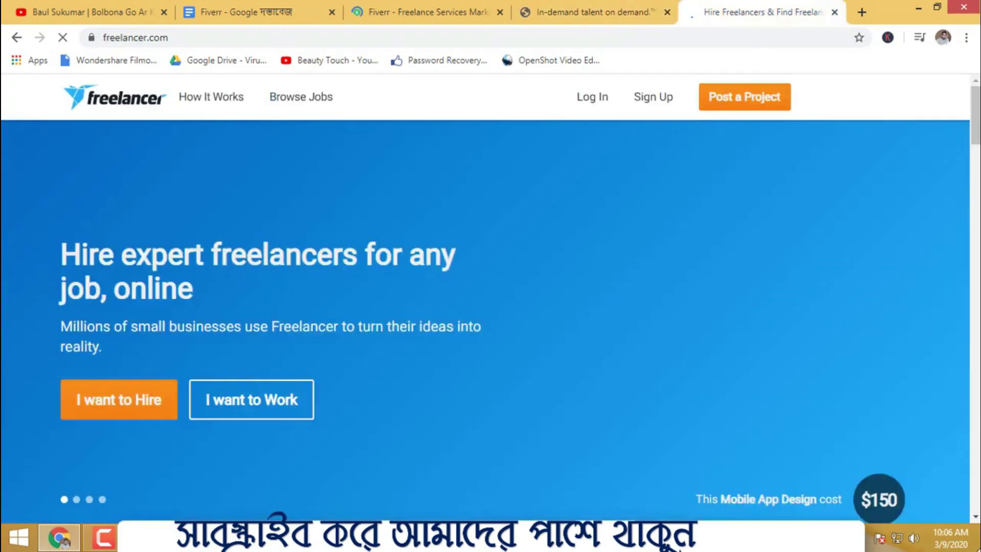
scroll(551, 277, "down", 20)
scroll(552, 277, "up", 5)
scroll(556, 279, "up", 10)
left_click(560, 7)
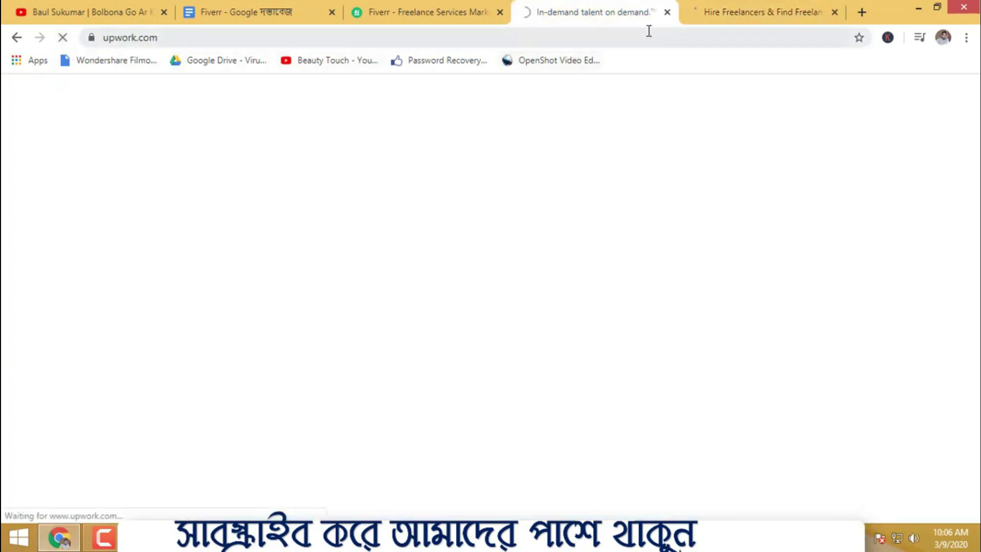
left_click(481, 10)
left_click(519, 5)
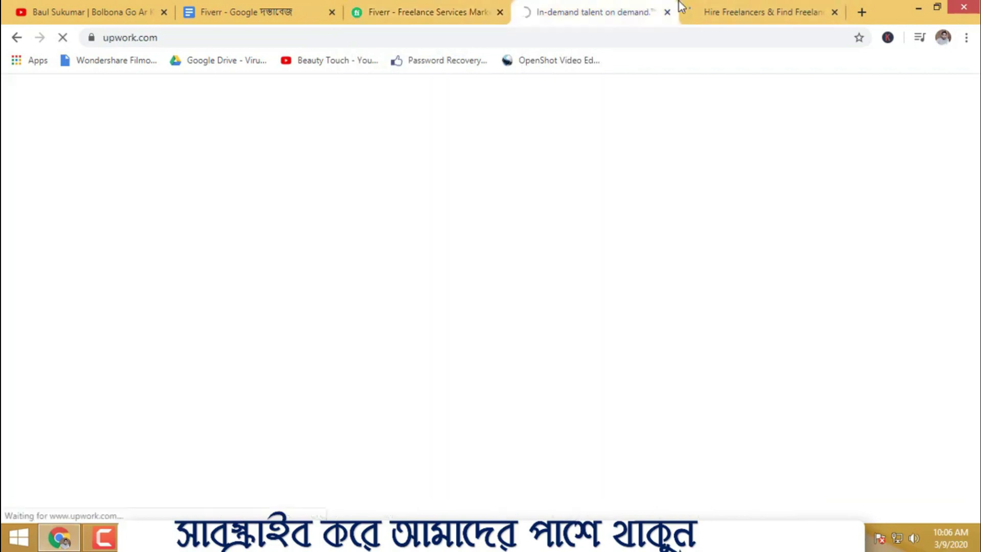
left_click(430, 12)
- Close the Freelancer, Fiverr and Upwork tabs, leaving the Fiverr Google Doc showing
left_click(741, 11)
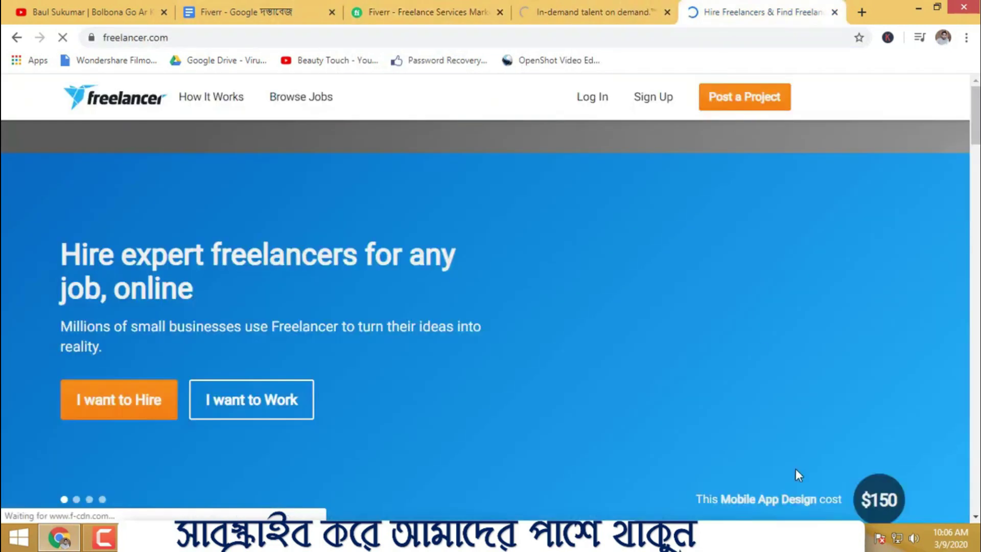
scroll(548, 376, "down", 5)
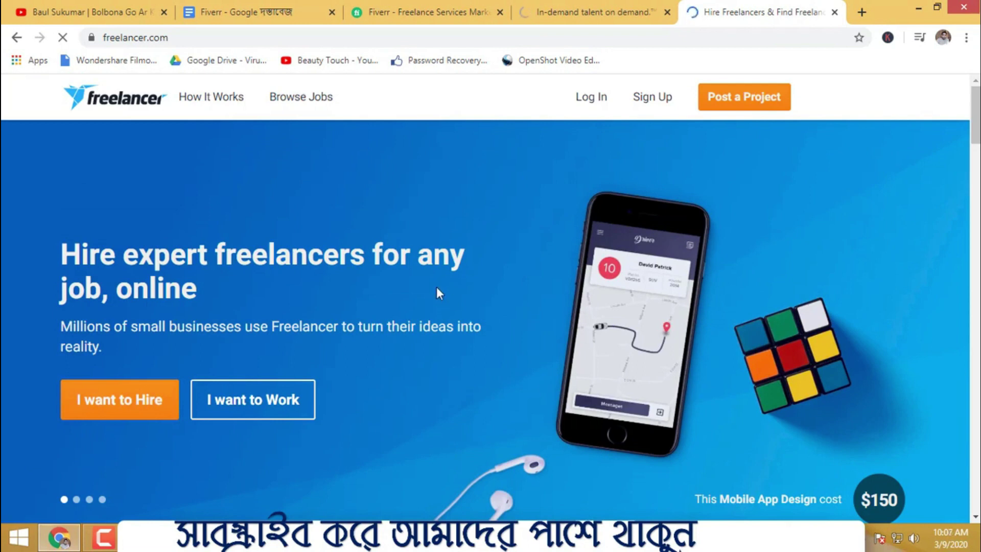
left_click(498, 12)
left_click(499, 12)
left_click(497, 11)
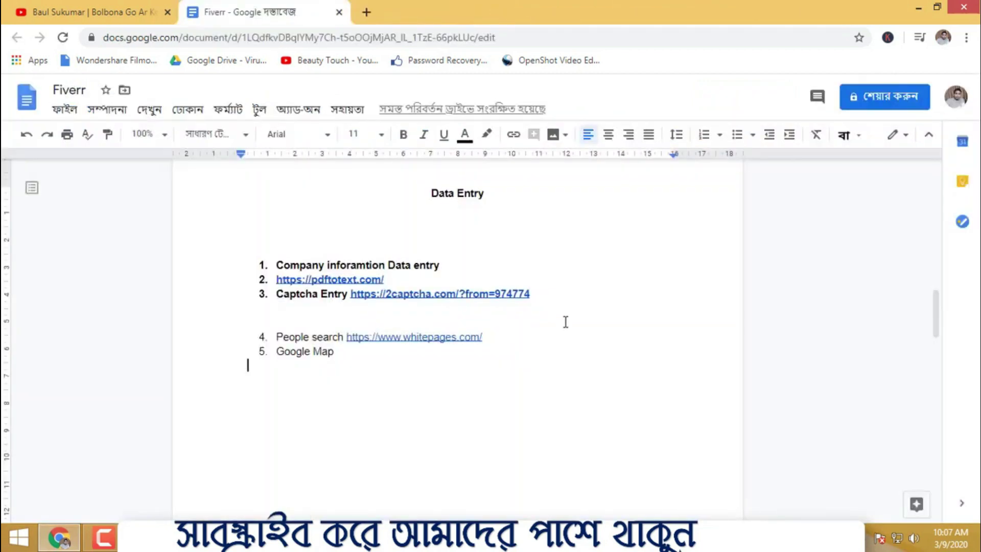
- Minimize the Chrome window with the Fiverr doc and select the pic folder on the desktop
left_click_drag(451, 265, 289, 265)
left_click(568, 250)
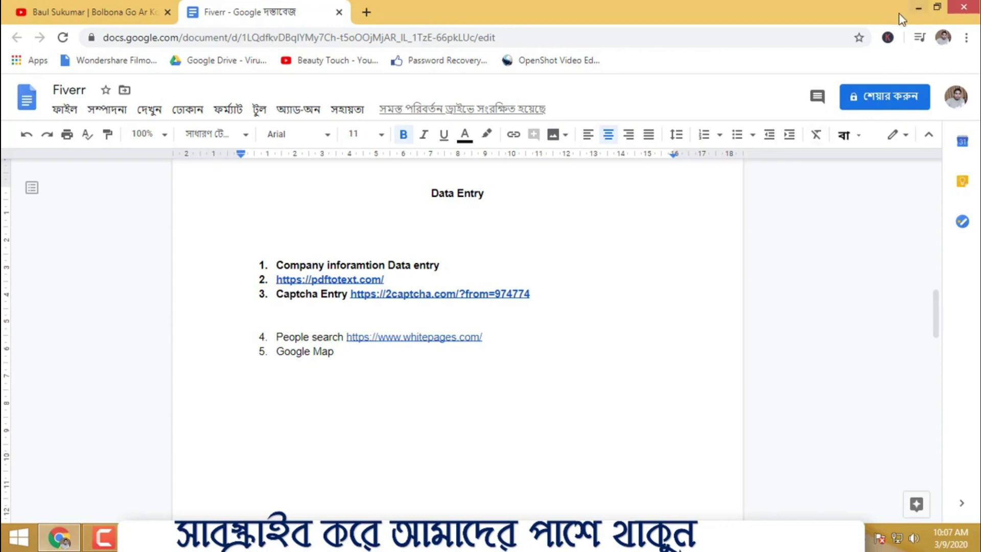
left_click(918, 8)
left_click_drag(273, 176, 482, 286)
left_click(467, 196)
- Move the pic, Group Room and text document icons to the desktop's upper right
left_click(679, 164)
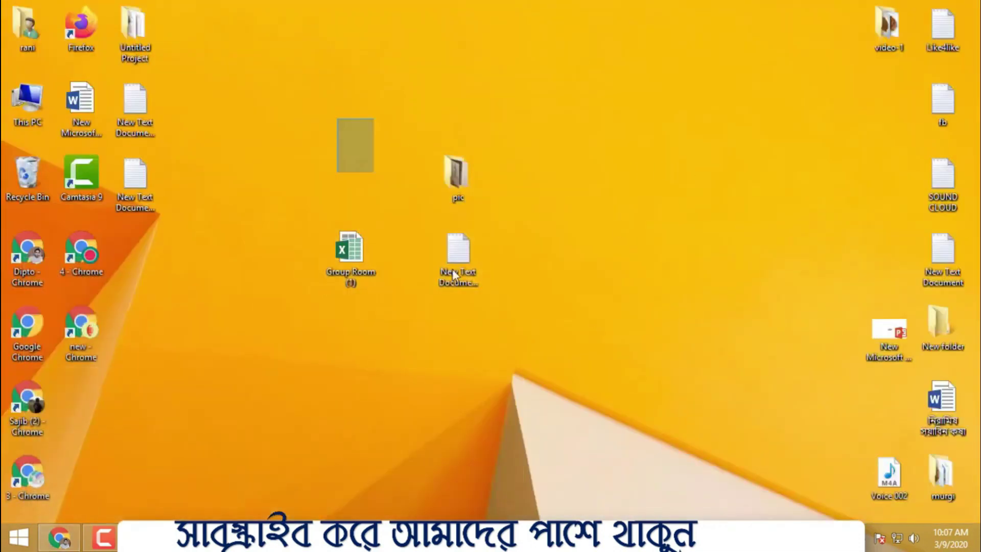
left_click_drag(335, 120, 507, 324)
left_click_drag(340, 235, 700, 159)
left_click(419, 188)
right_click(399, 114)
left_click(320, 228)
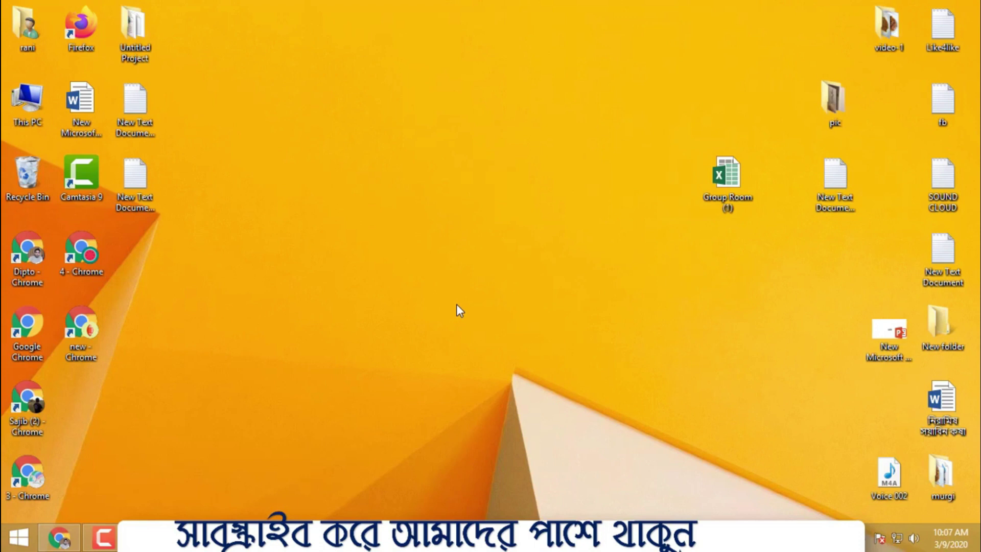
- Create a new Microsoft Excel Worksheet file on the desktop
right_click(316, 224)
mouse_move(360, 379)
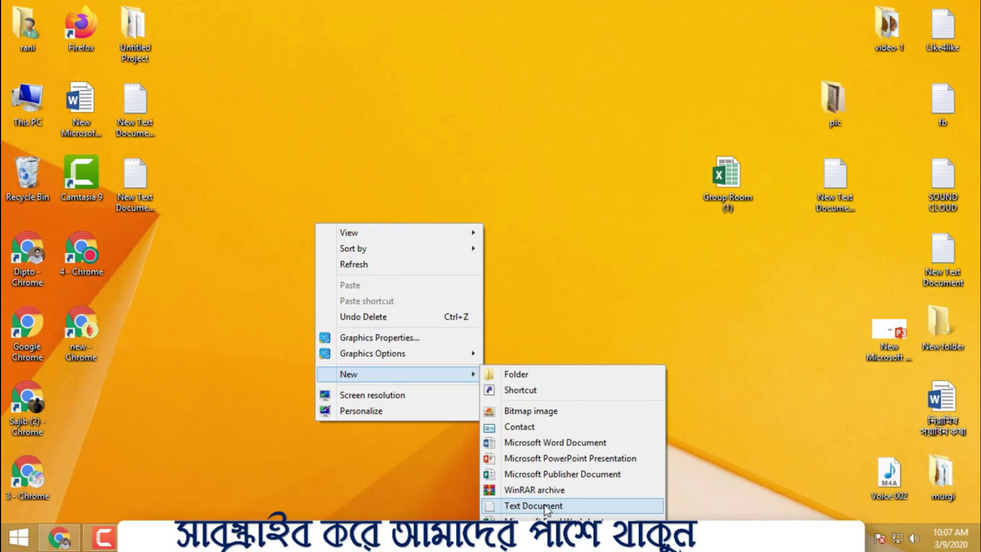
left_click(582, 288)
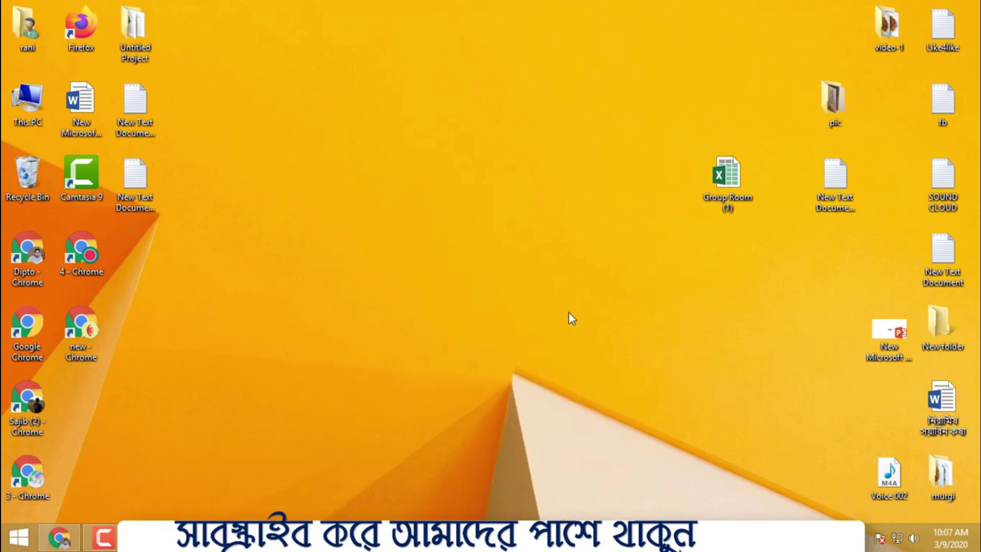
right_click(456, 187)
mouse_move(491, 338)
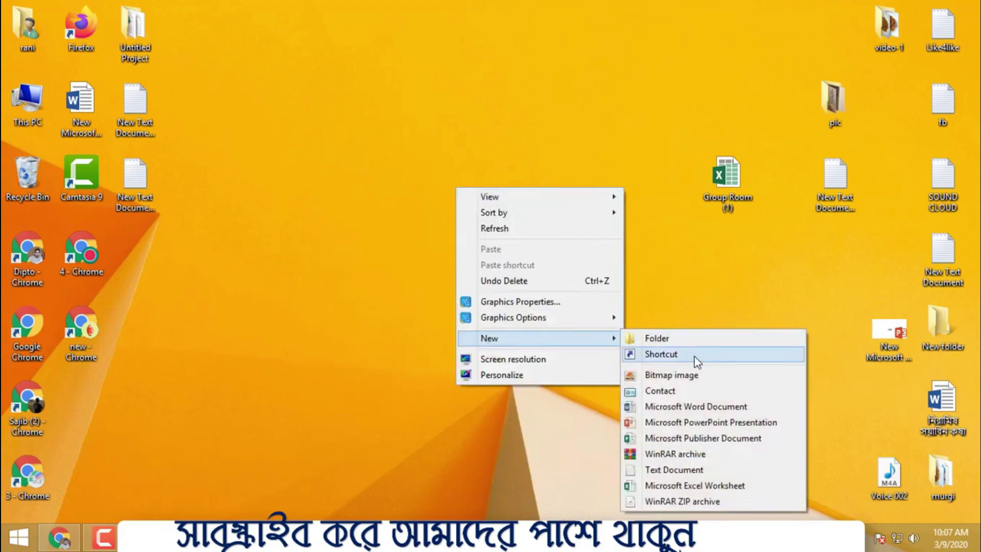
left_click(669, 485)
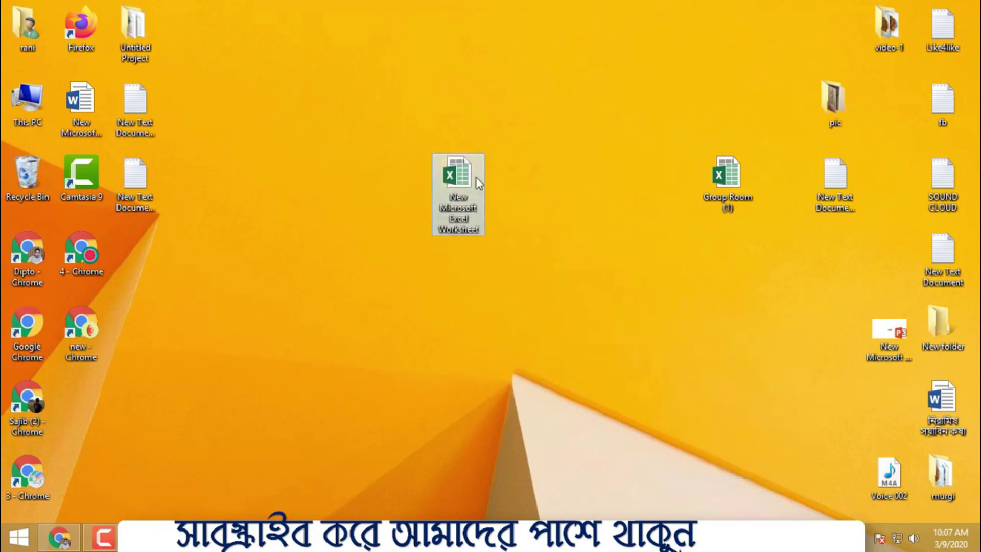
- Rename the new worksheet to 'data entry' and open it in Excel
right_click(473, 175)
right_click(460, 169)
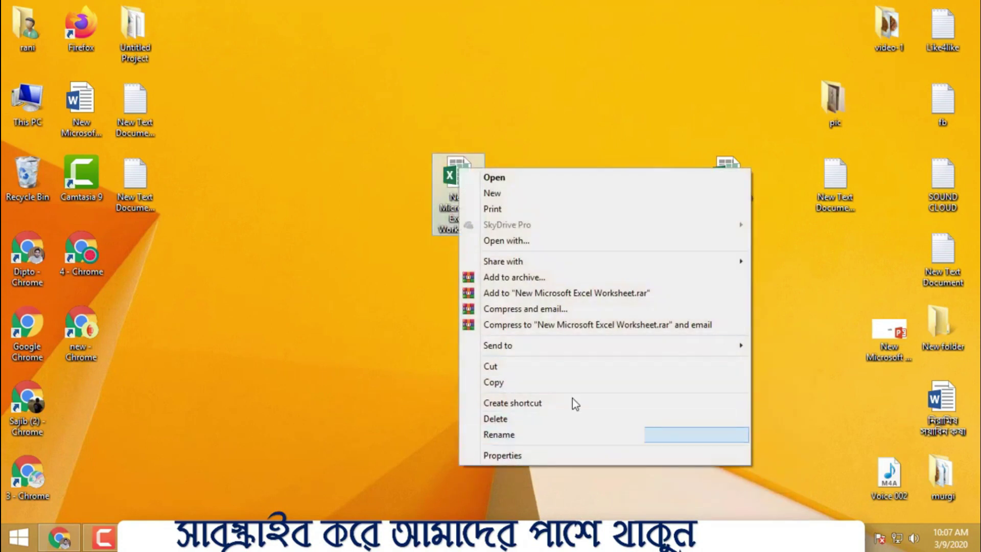
left_click(531, 435)
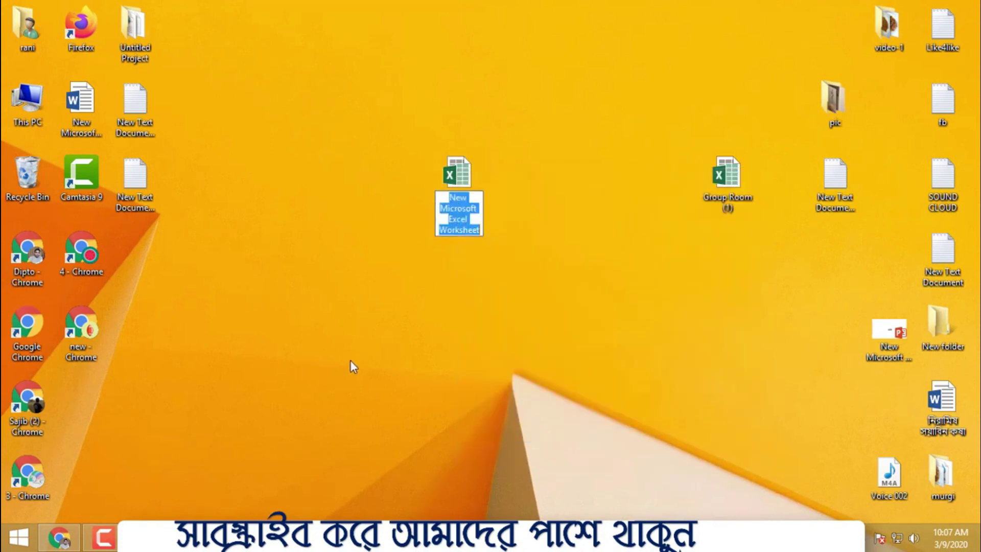
type("data e")
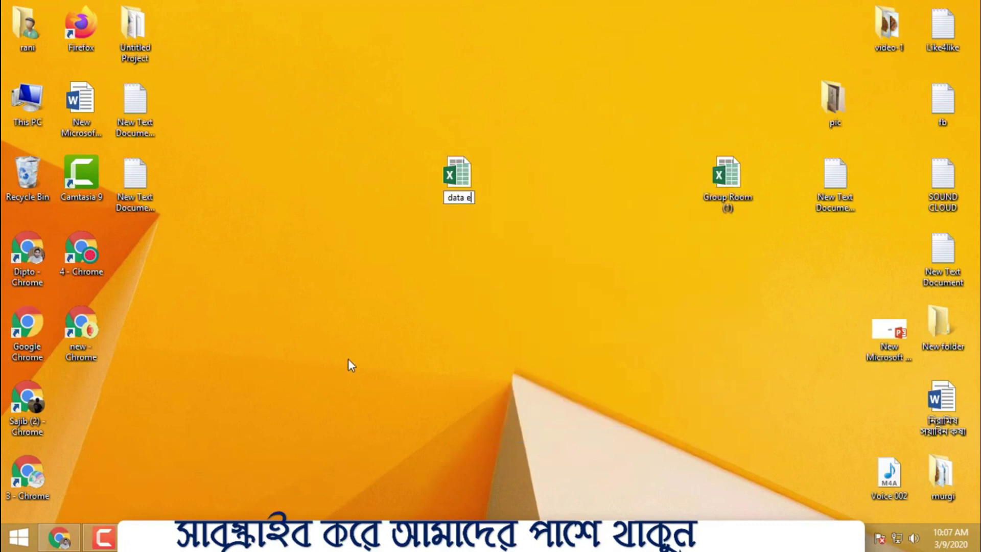
type("ntry")
key("Return")
right_click(436, 184)
left_click(497, 189)
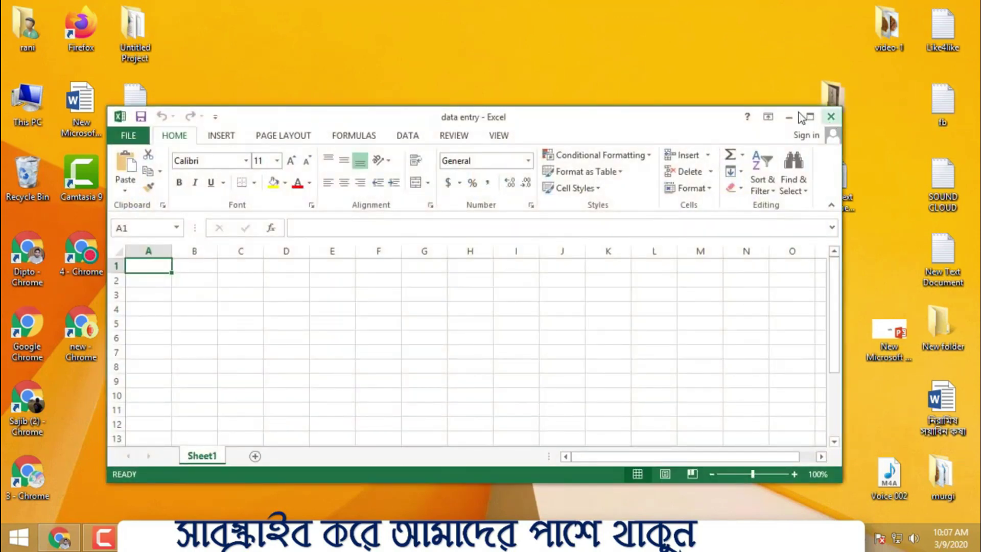
- Maximize Excel and widen columns A and B of the sheet
left_click(809, 117)
left_click_drag(65, 144, 275, 143)
left_click(323, 172)
left_click(385, 200)
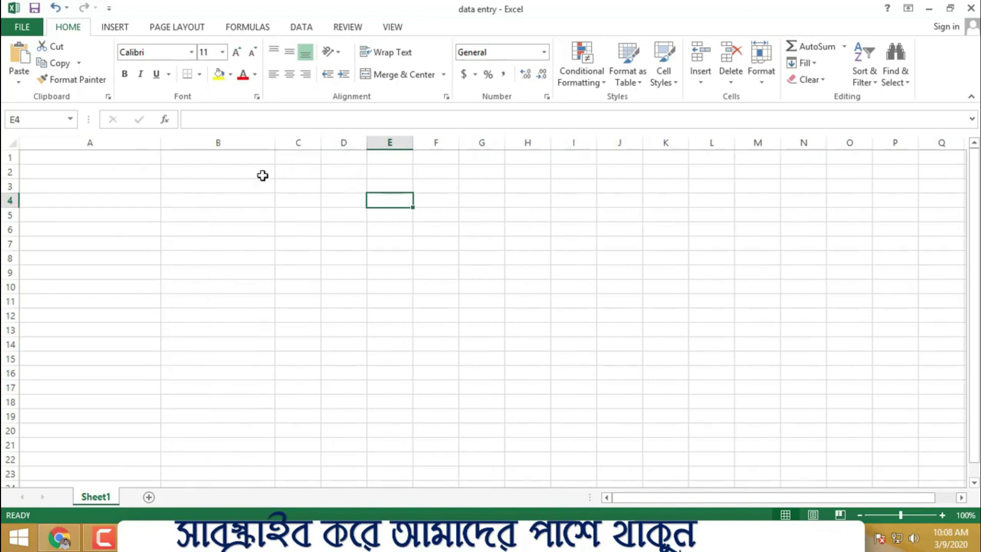
- Type 'Rob' into cell E1, then return to Chrome
left_click_drag(275, 160, 449, 158)
left_click(382, 156)
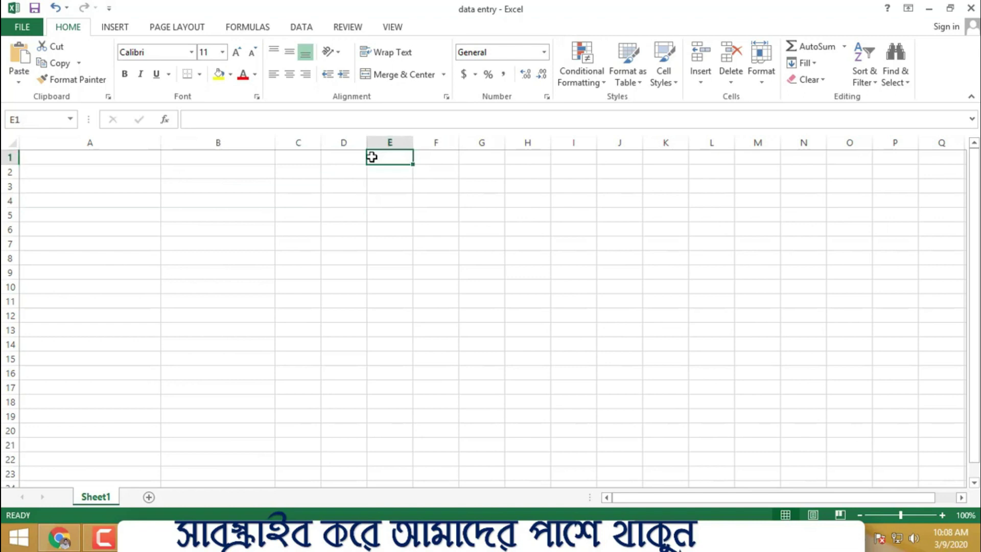
type("Robi")
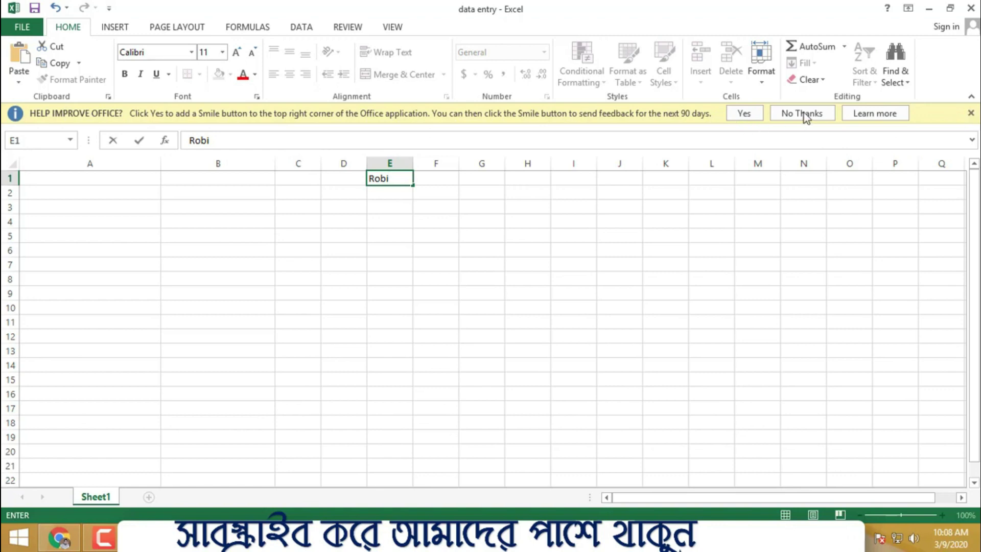
left_click(59, 537)
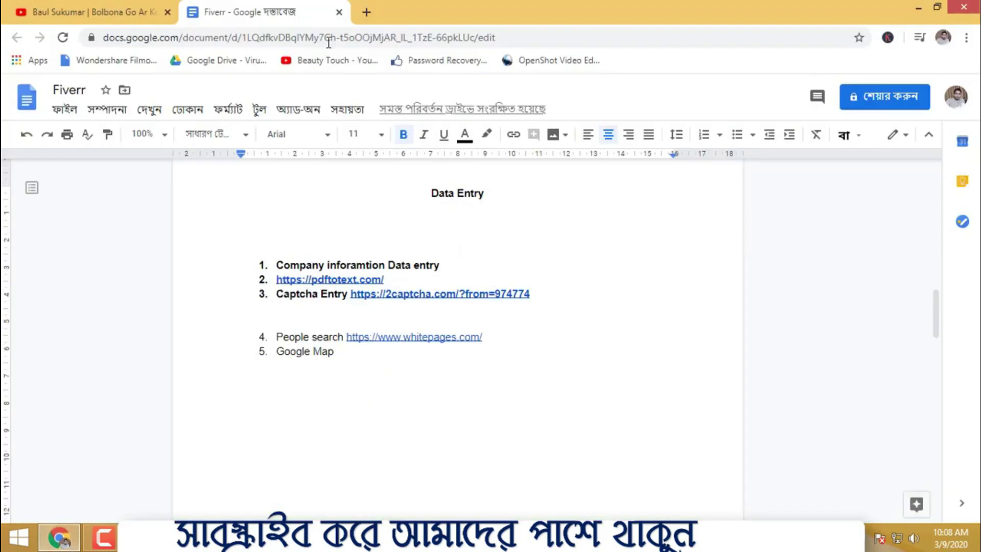
- Google 'robi' in a new tab and copy the company name 'Robi Axiata Limited'
left_click(366, 12)
type("robi")
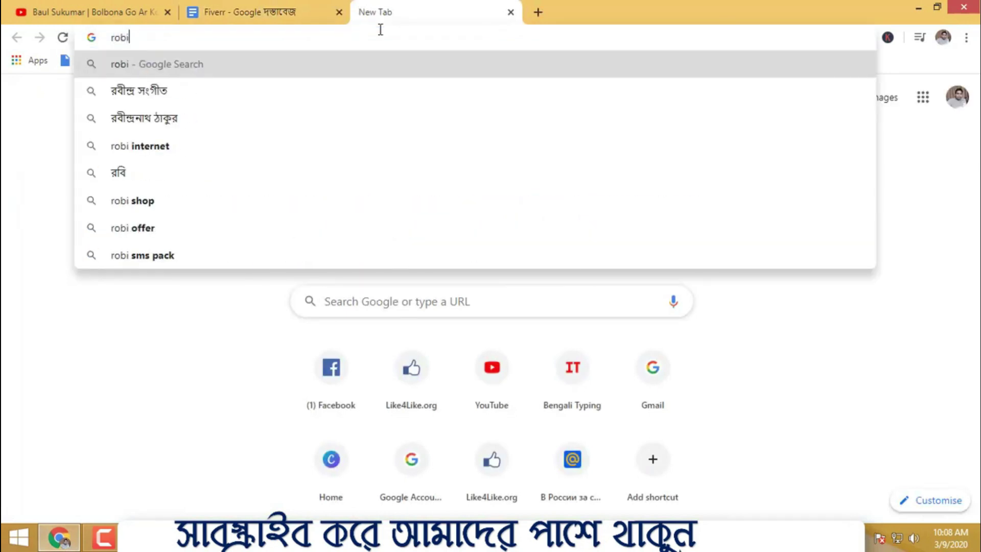
key("Return")
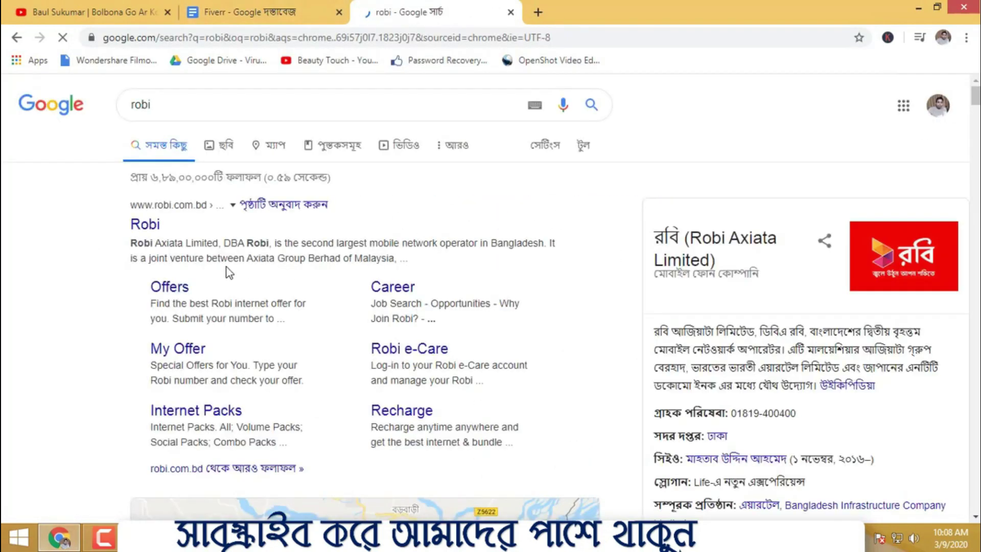
mouse_move(132, 244)
left_mouse_down()
mouse_move(208, 243)
mouse_move(131, 244)
left_mouse_up()
left_click(206, 243)
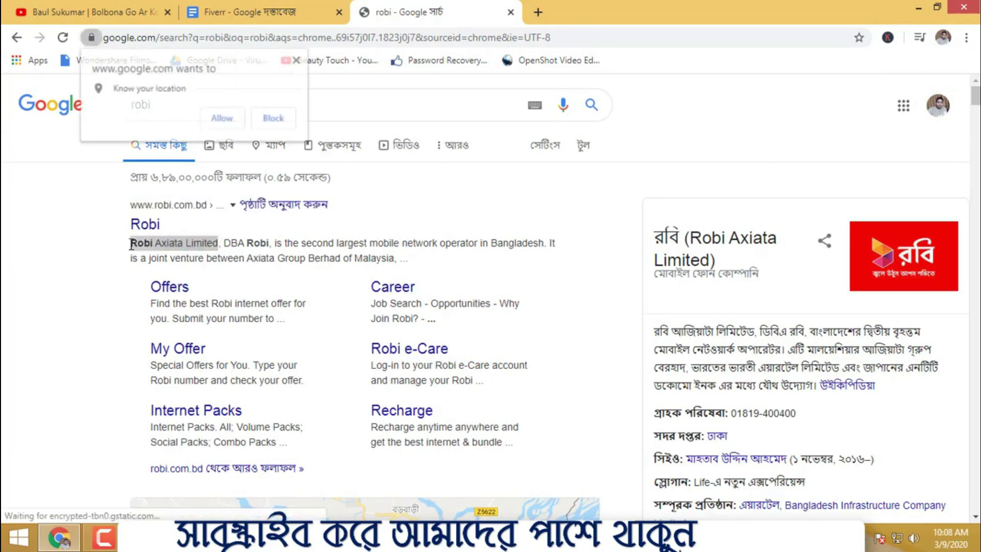
left_click_drag(219, 243, 130, 244)
right_click(174, 244)
left_click(193, 255)
- Recopy 'Robi Axiata Limited' via the address bar, then commit Robi in Excel's E1
left_click(296, 60)
left_click(312, 37)
right_click(312, 37)
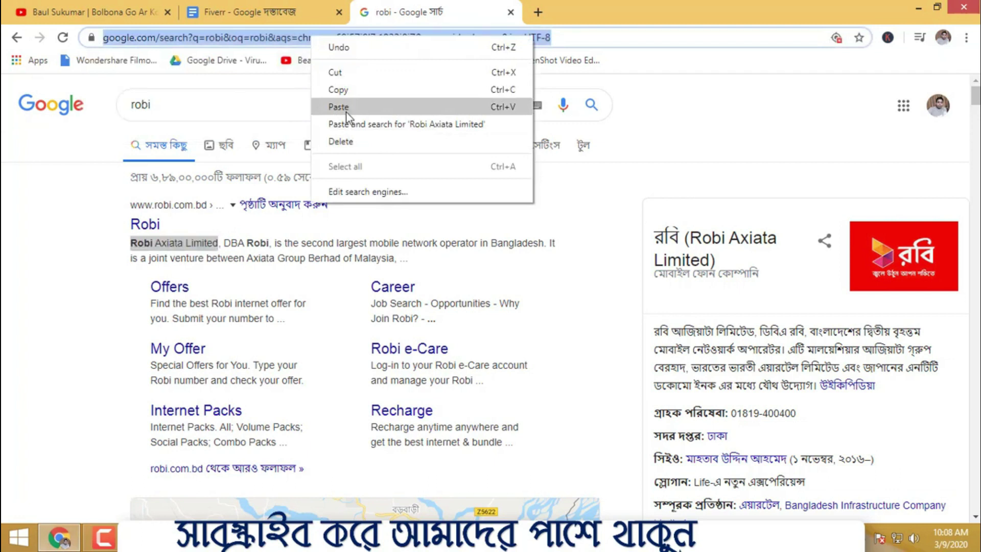
left_click(346, 112)
left_click_drag(243, 39, 122, 41)
right_click(121, 42)
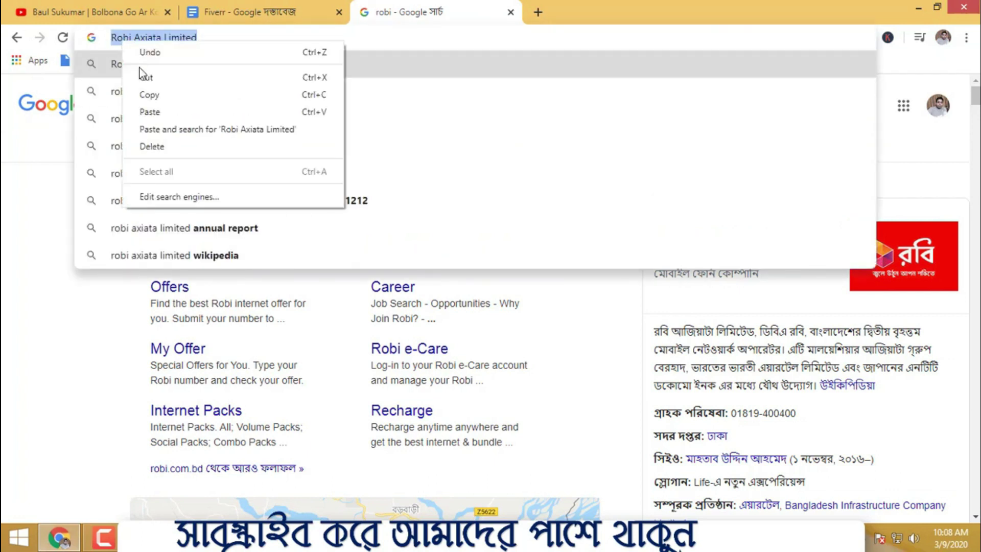
left_click(153, 95)
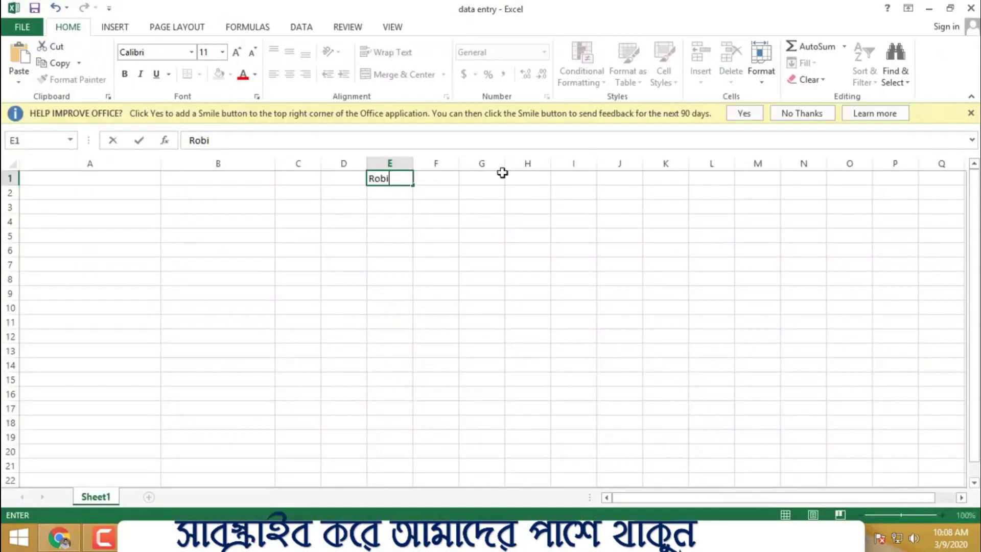
left_click(512, 261)
left_click(789, 114)
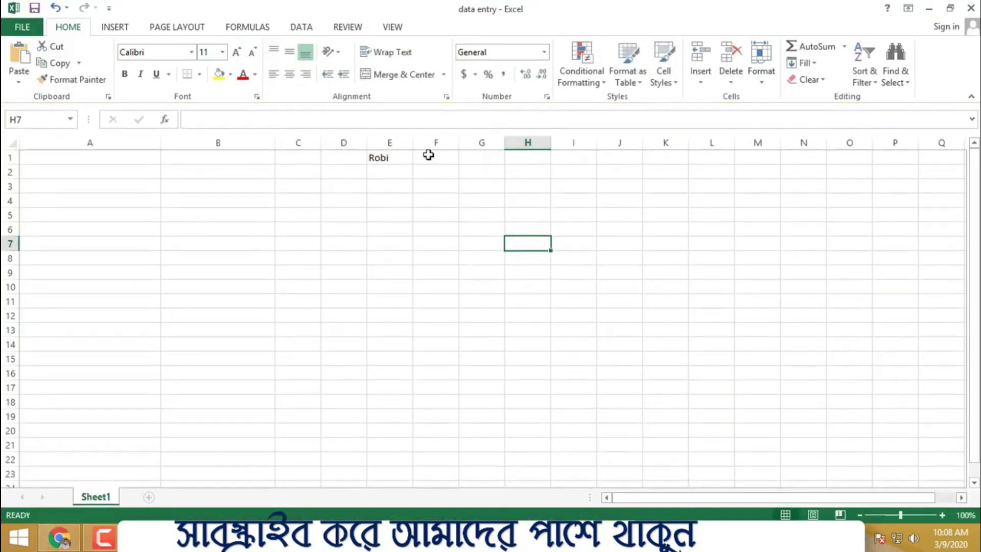
- Paste 'Robi Axiata Limited' into E1 and autofit column E to it
left_click(379, 160)
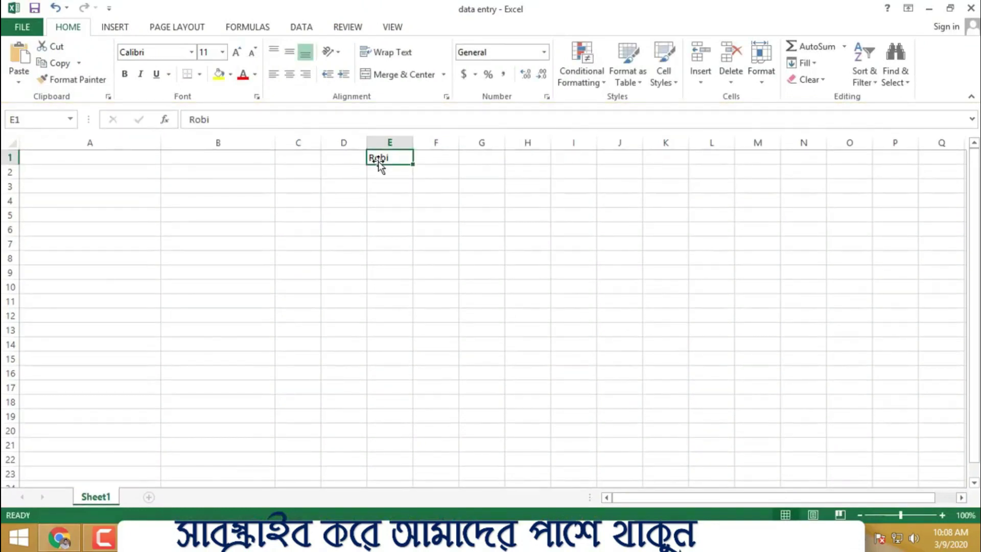
key("ctrl+v")
left_click(444, 214)
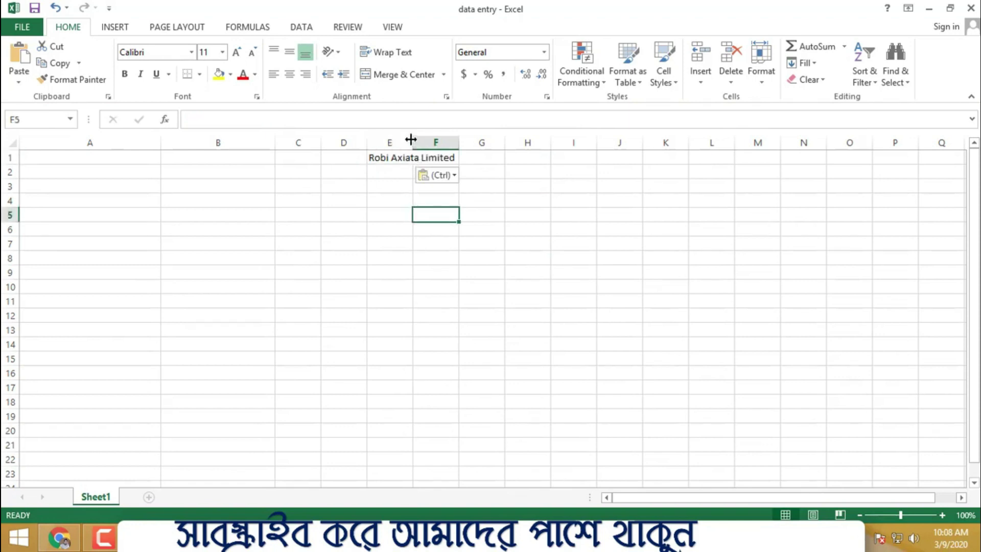
double_click(411, 139)
left_click(558, 181)
left_click_drag(256, 156, 691, 182)
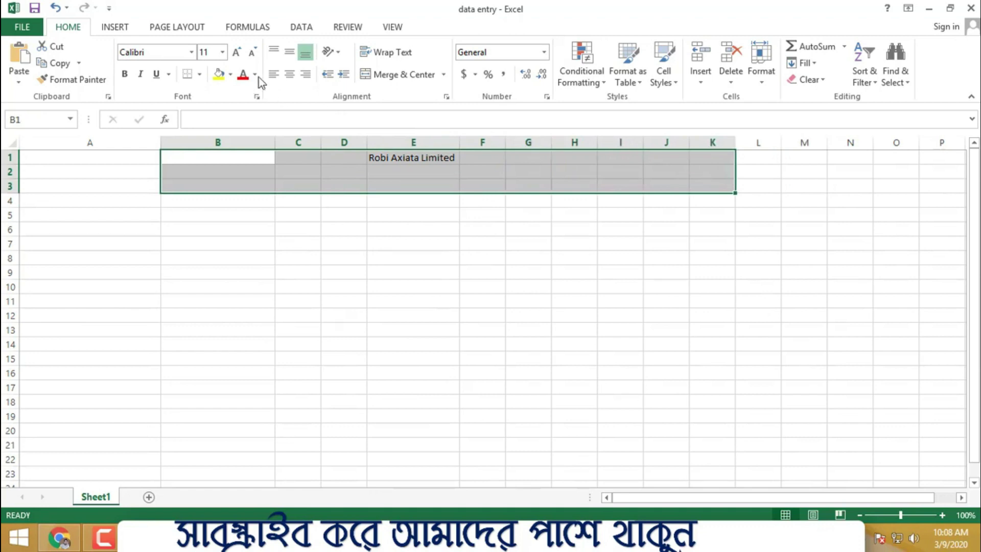
left_click(199, 75)
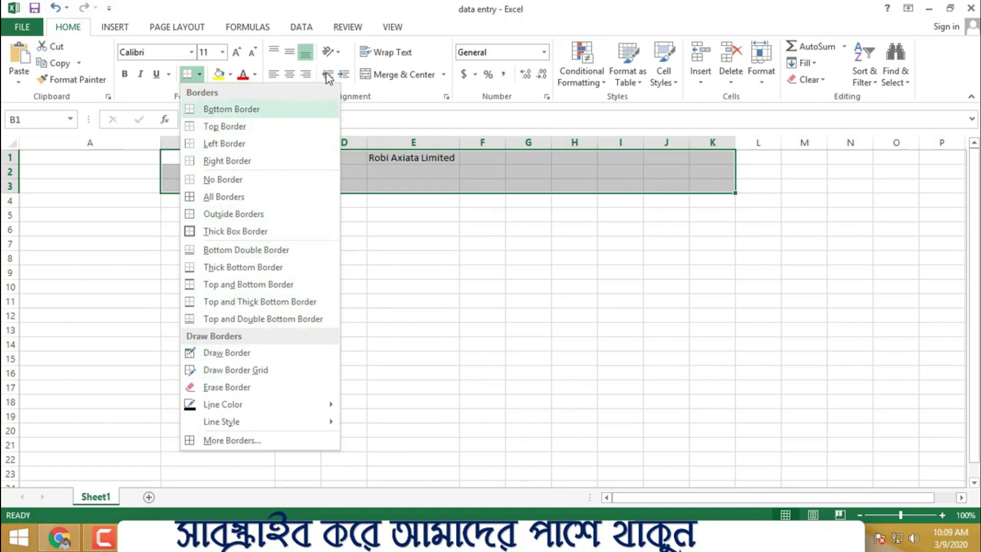
left_click(462, 263)
- Make the E1:F1 title bold and increase its font size five steps
left_click_drag(384, 161, 460, 158)
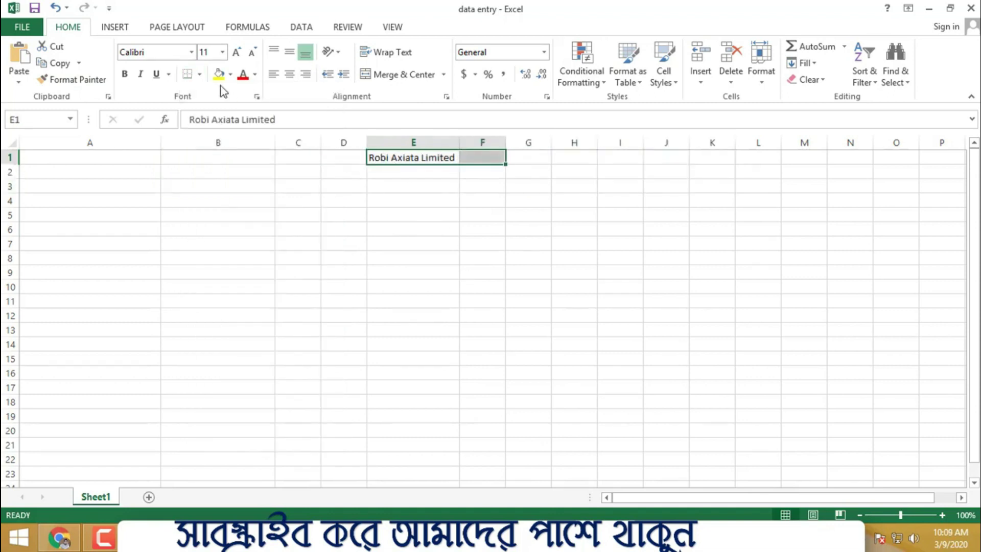
left_click(124, 73)
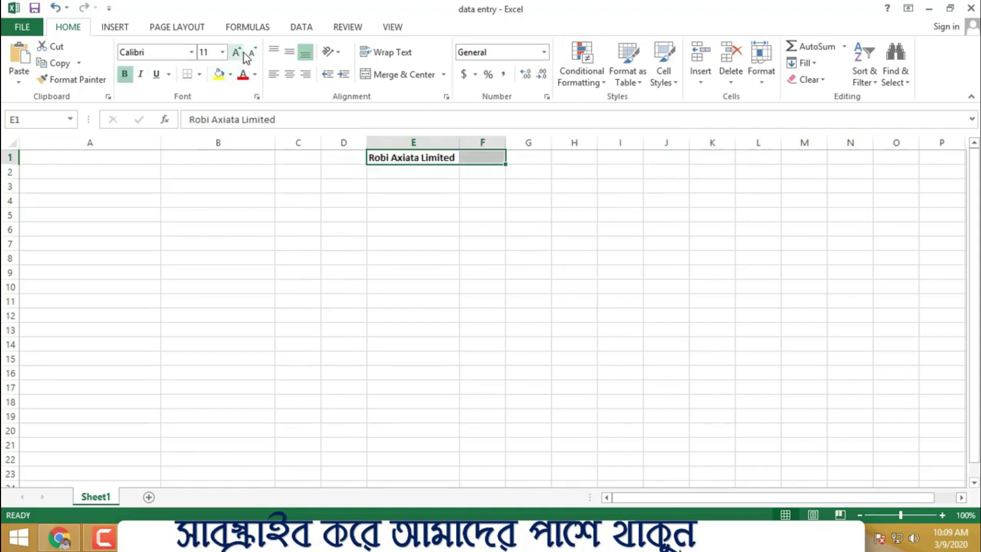
left_click(244, 53)
left_click(243, 53)
left_click(244, 52)
left_click(239, 53)
left_click(239, 53)
left_click(239, 54)
left_click(239, 53)
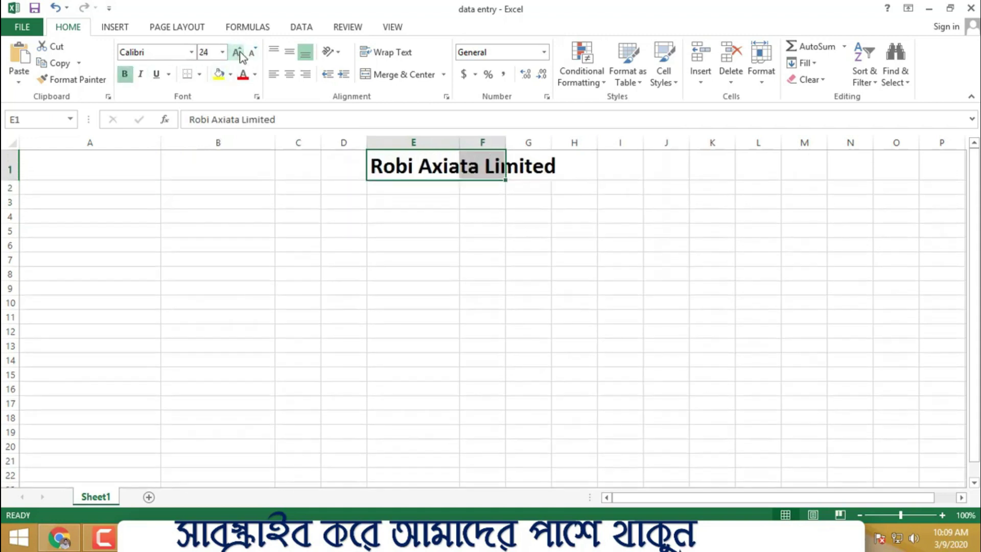
left_click(239, 53)
left_click(239, 53)
left_click(360, 249)
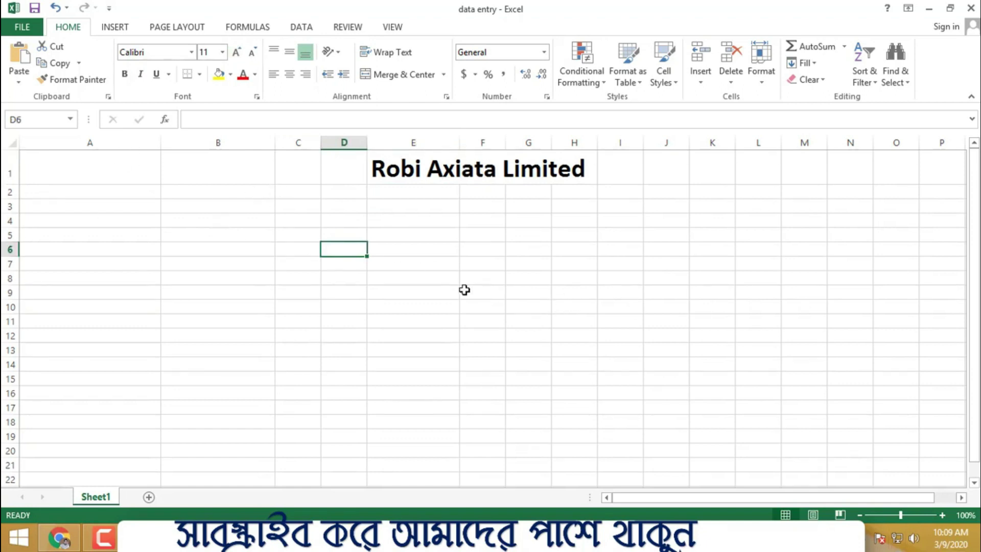
left_click(110, 192)
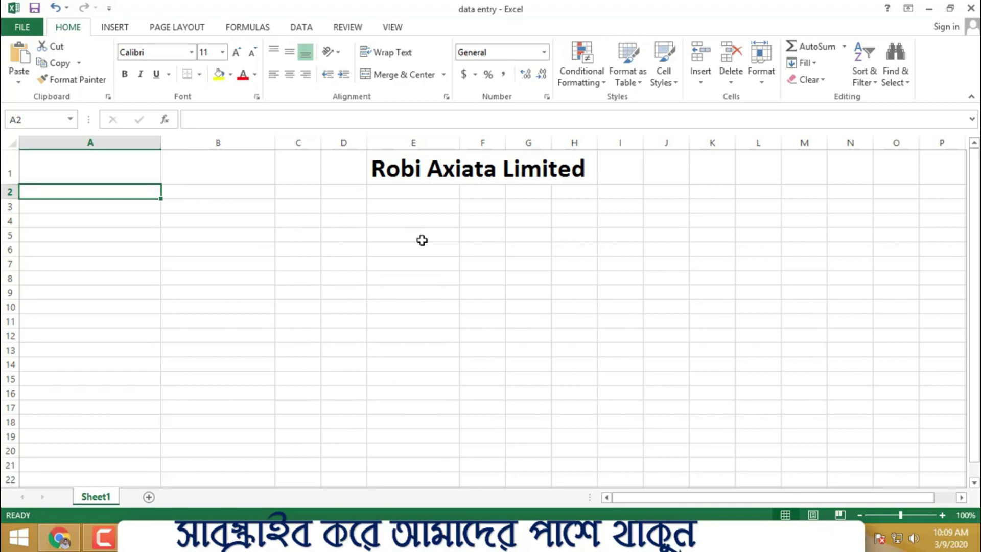
- Enter 'Castomer Name' in A2 and 'Mobile No' in B2, then widen column C
type("Castomer")
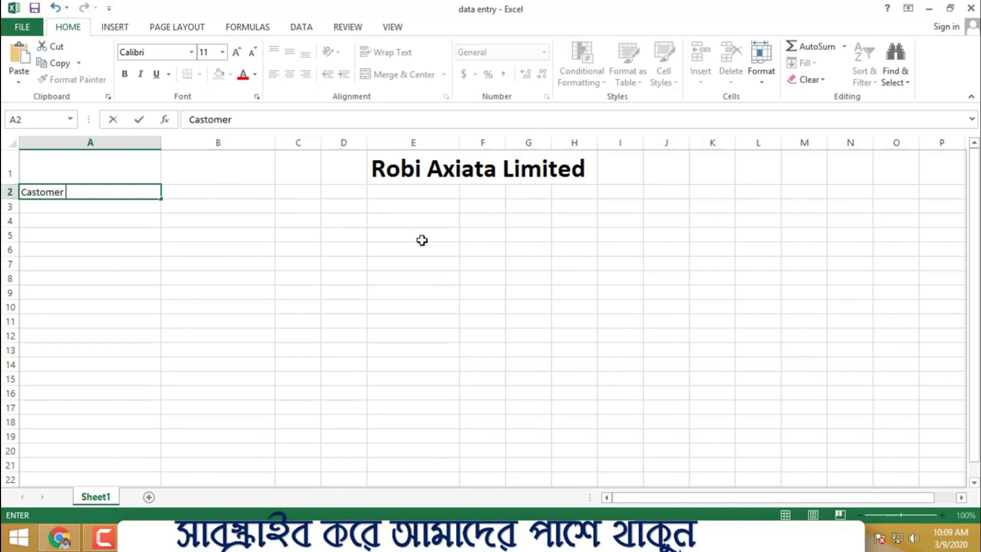
type("Name")
left_click(426, 231)
left_click(219, 190)
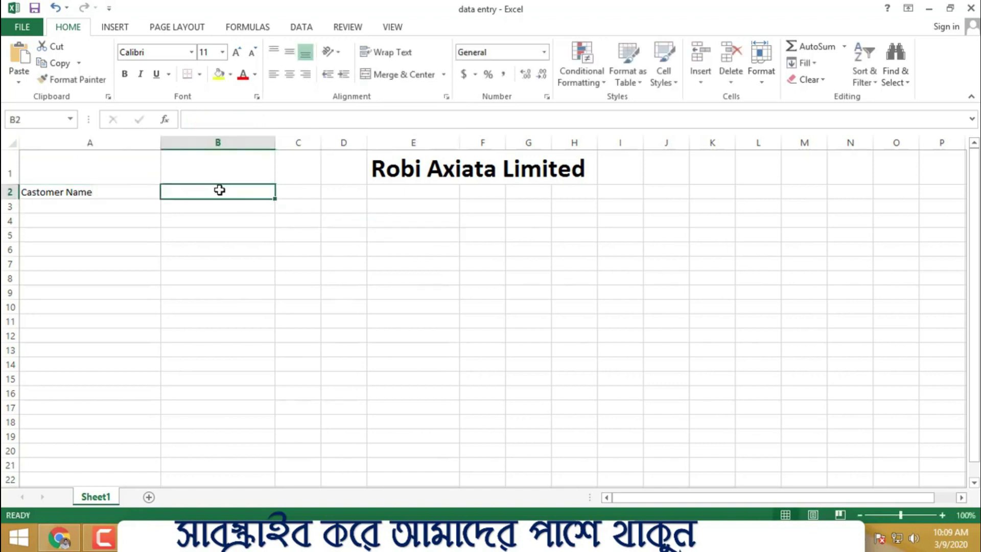
type("Mobile No")
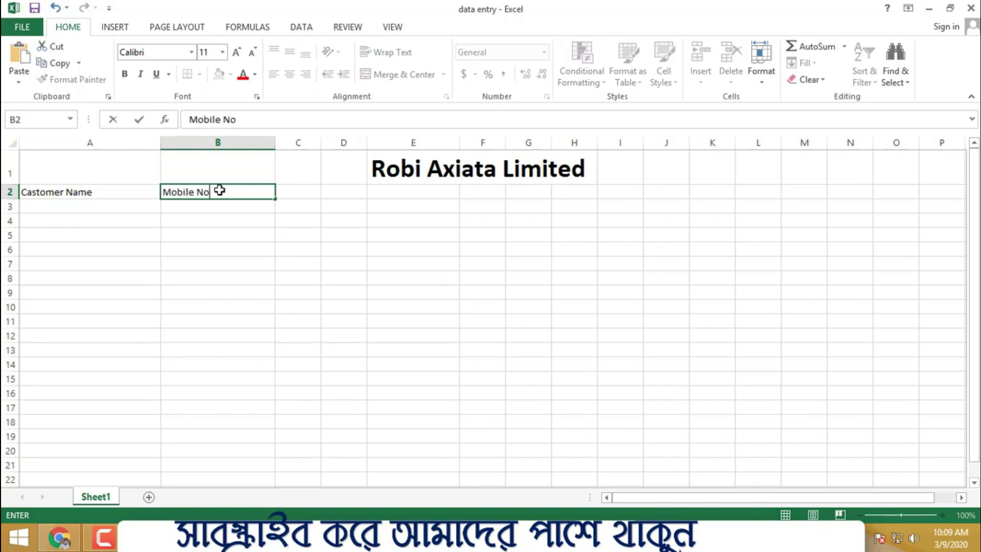
left_click(482, 306)
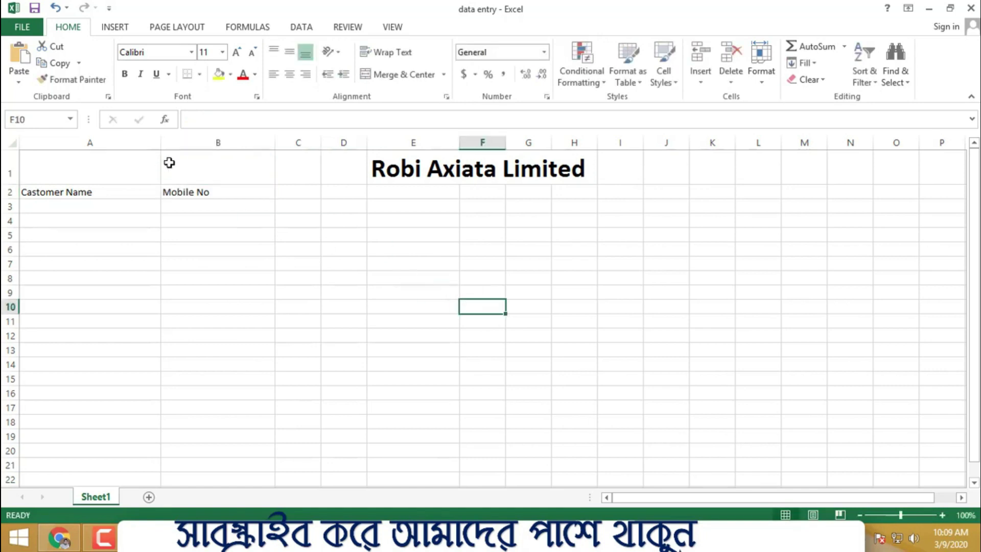
left_click(63, 193)
left_click(214, 191)
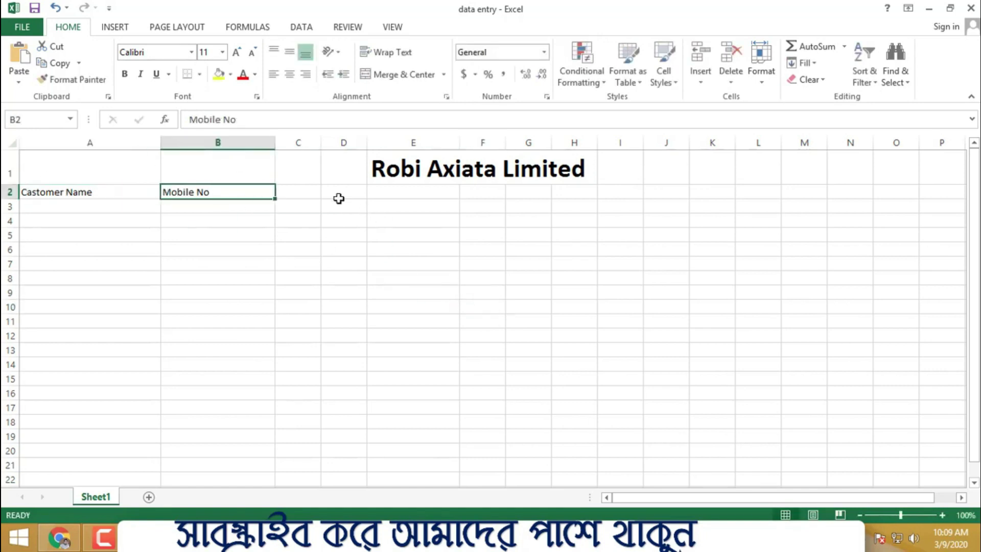
left_click(306, 195)
left_click_drag(321, 142, 347, 143)
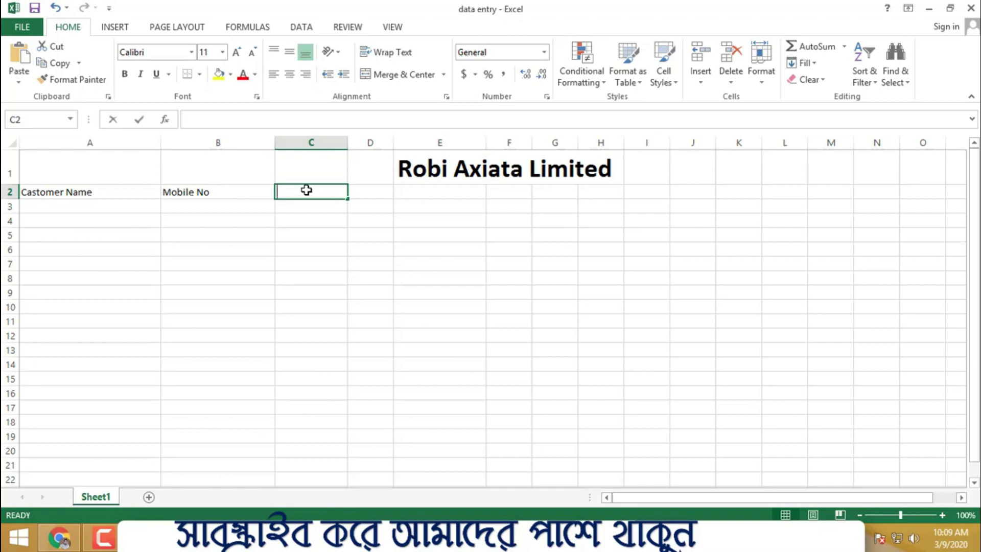
- Enter the heading 'Location' in cell C2
type("Location")
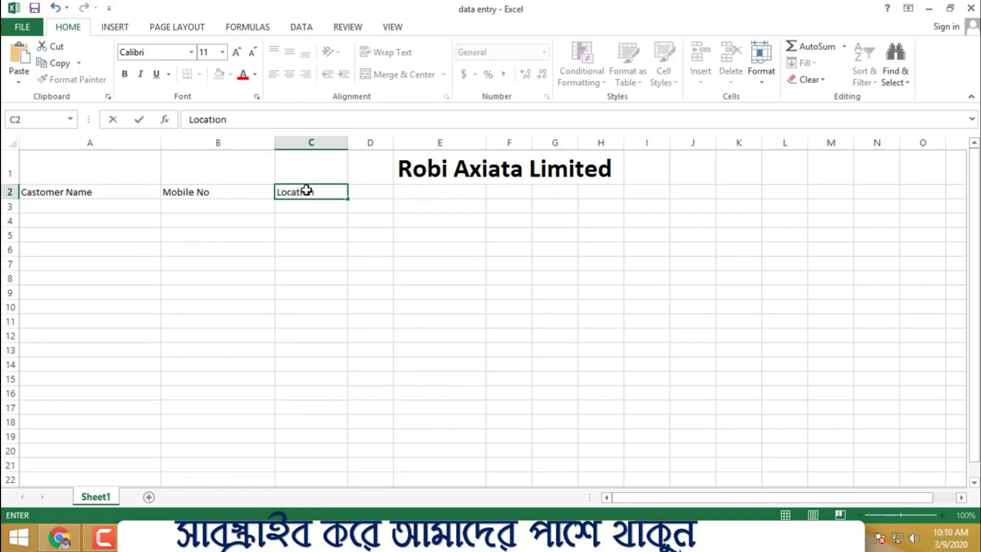
left_click(384, 223)
left_click(297, 193)
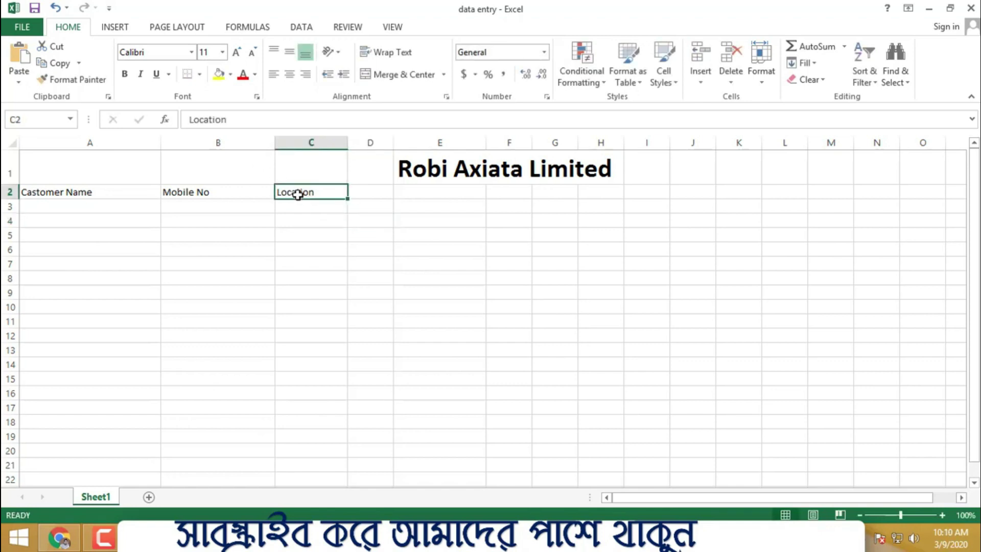
left_click(363, 190)
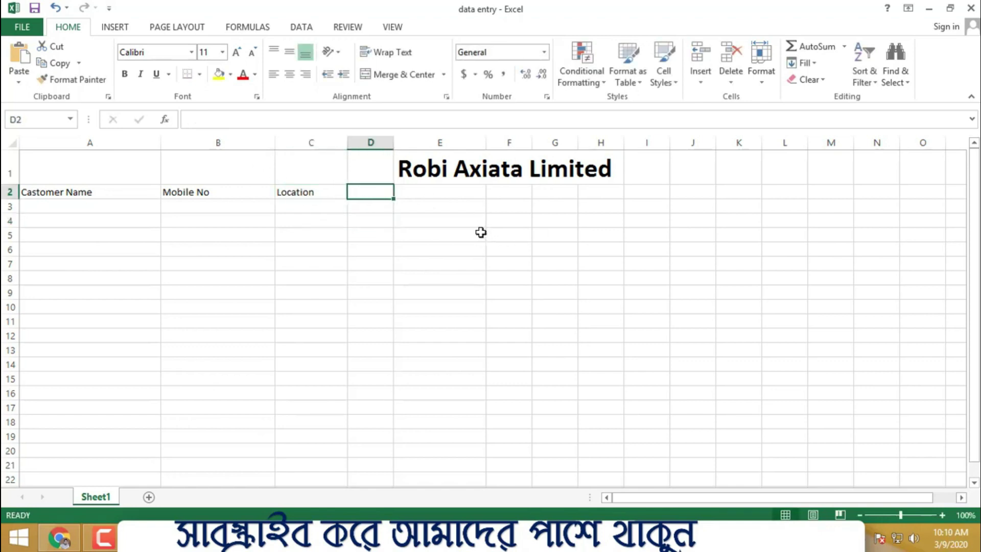
- Enter 'IDCARD NUMBER' in D2 and autofit column D to it
type("Id")
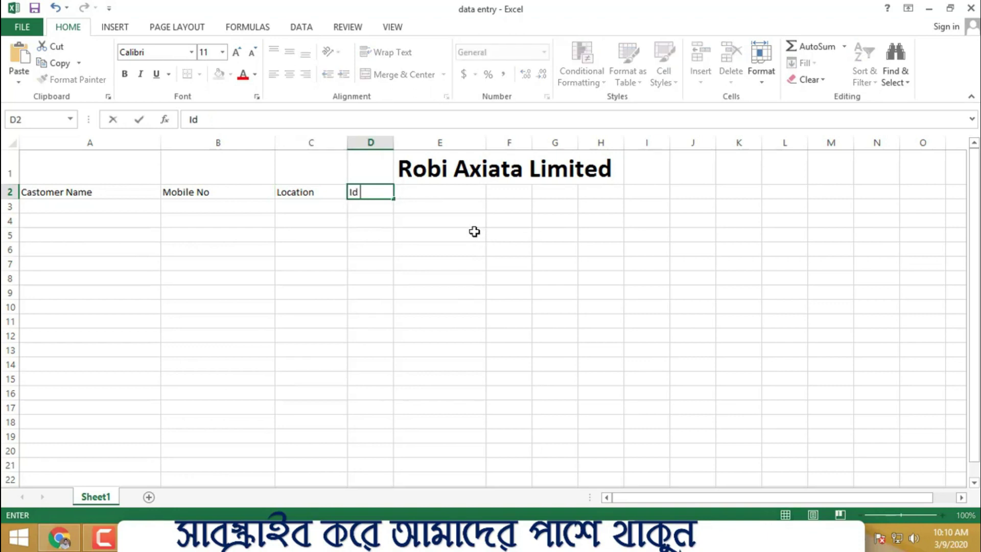
type(" CARD NUMBER")
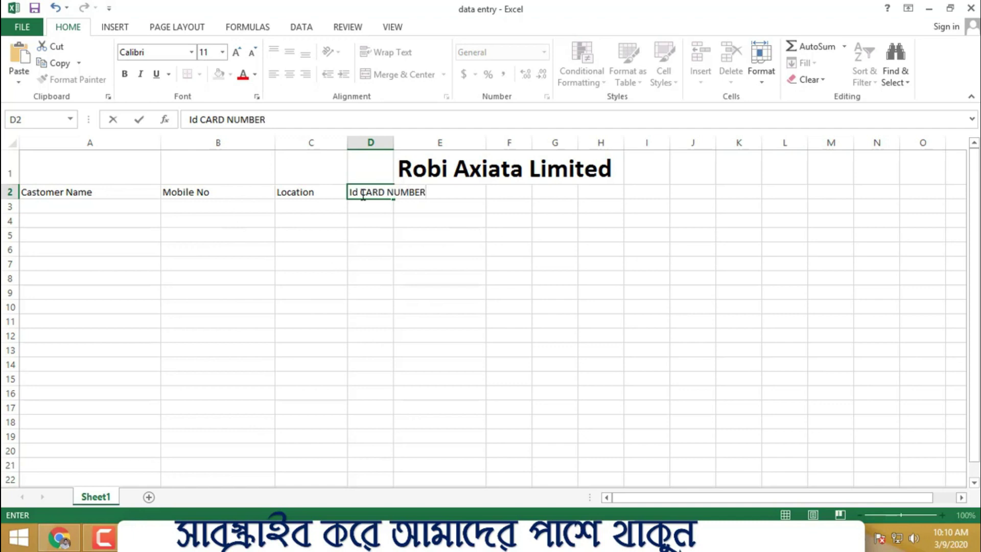
left_click_drag(360, 193, 343, 193)
type("ID")
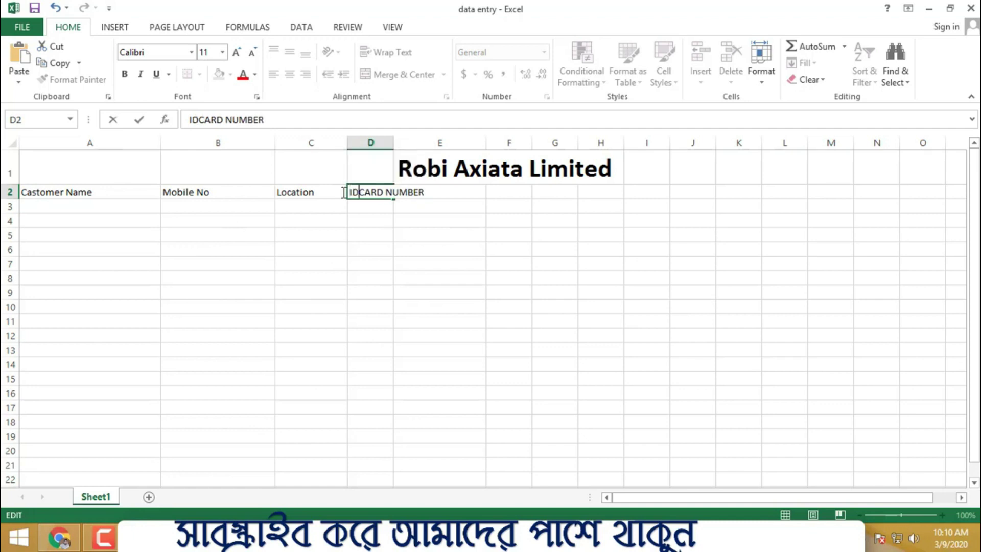
left_click(450, 220)
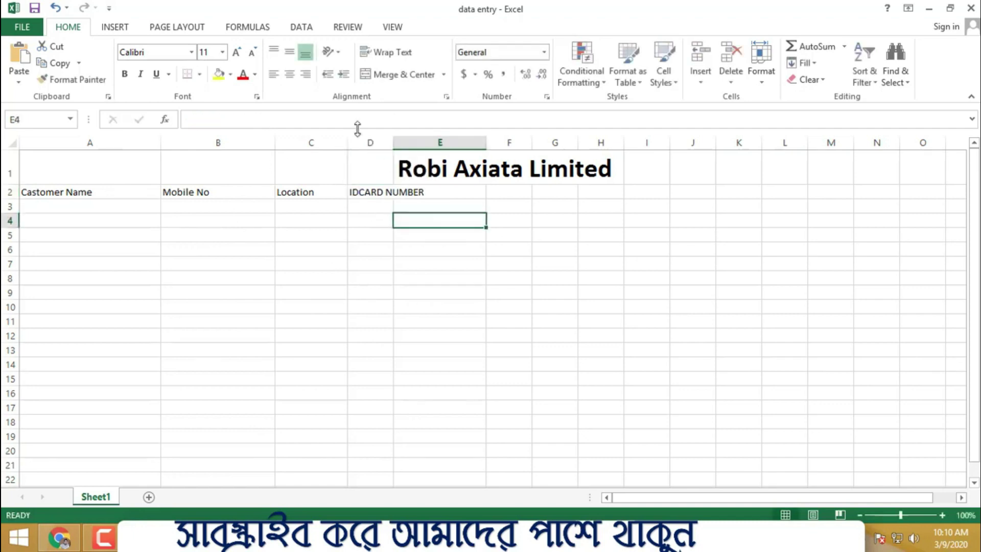
double_click(396, 142)
left_click(635, 235)
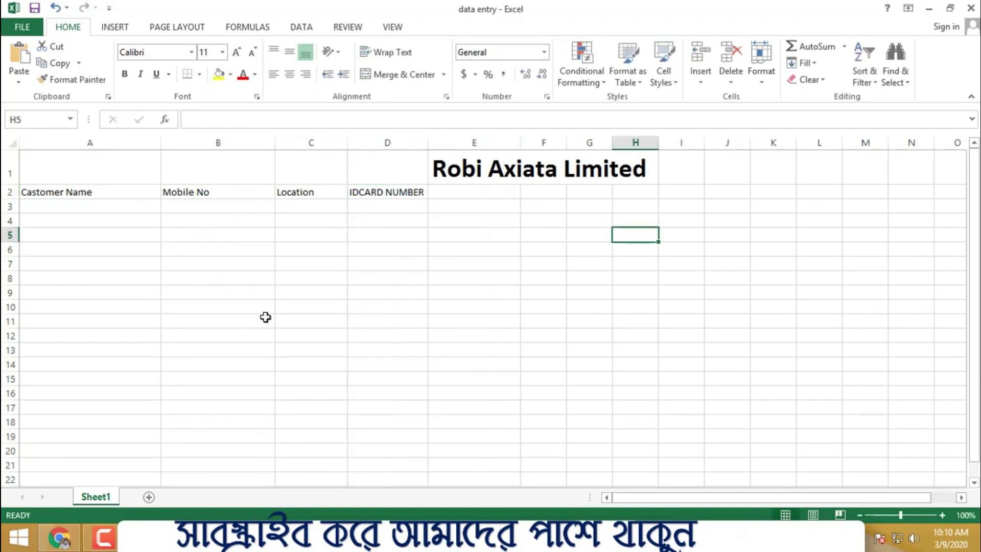
left_click_drag(409, 192, 690, 196)
left_click(689, 196)
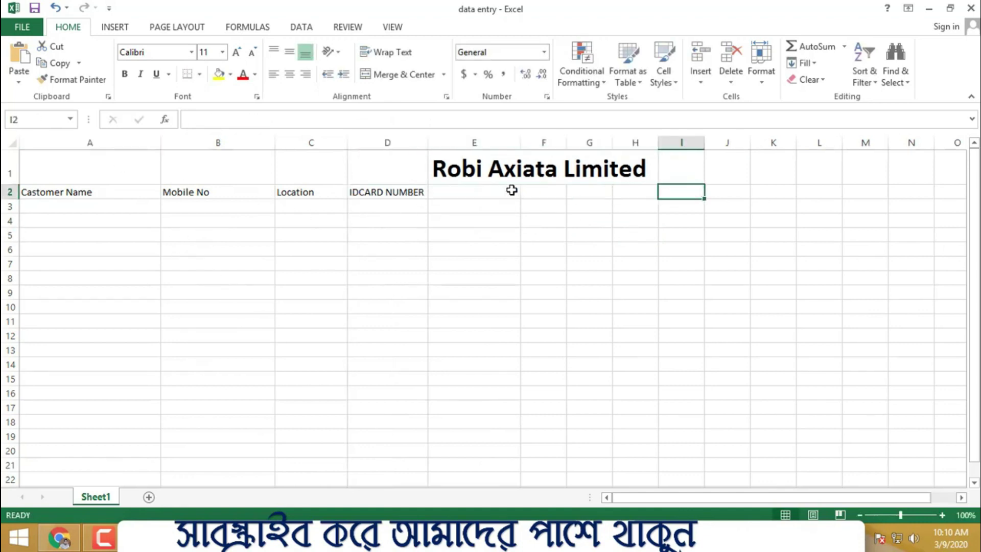
- Enter 'Faters Name' in E2, removing the stray characters before Name
left_click(511, 192)
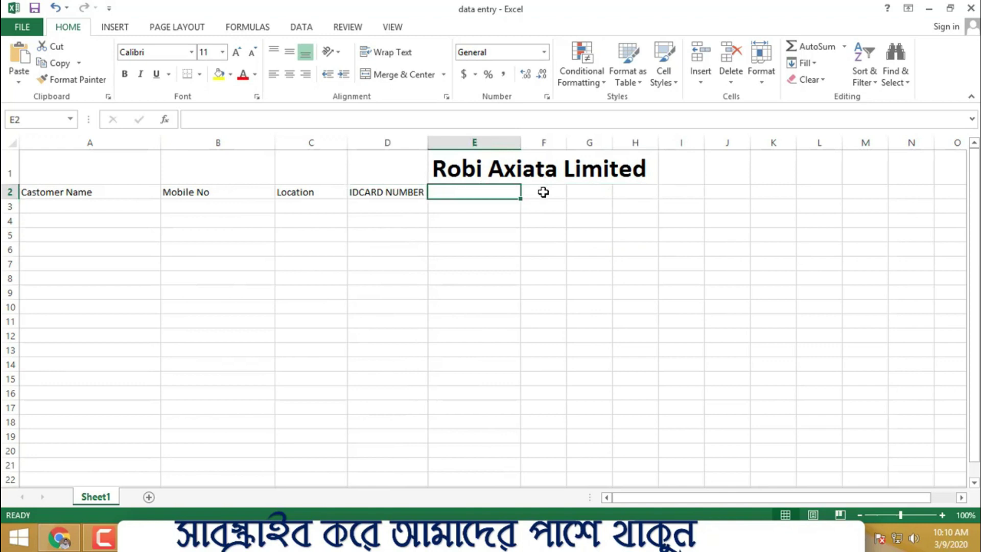
type("F")
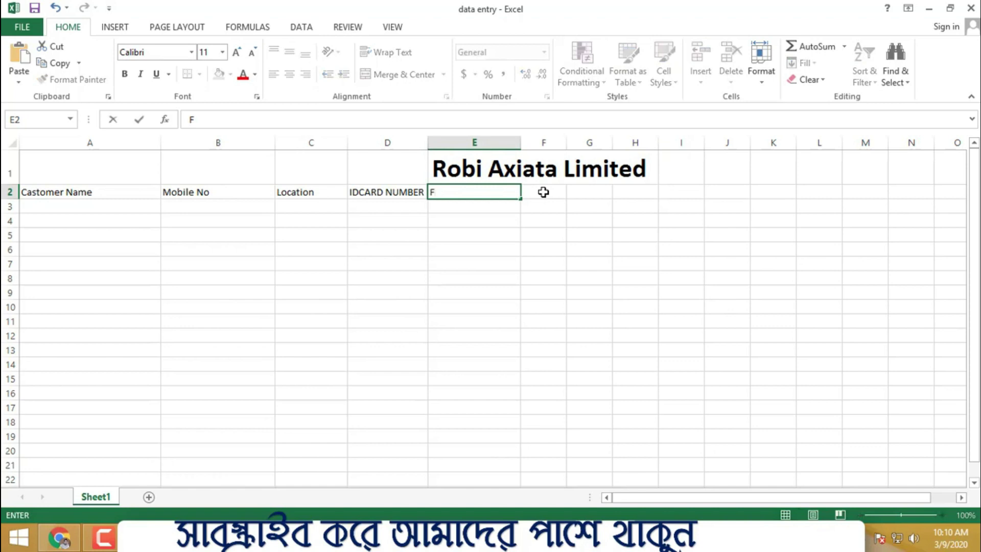
type("aters /?Name")
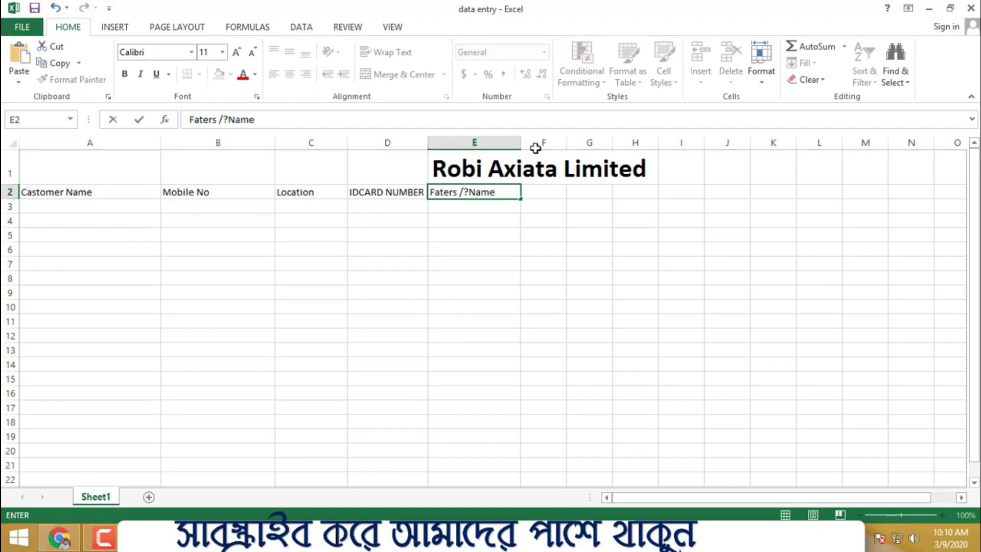
left_click(472, 192)
key("BackSpace")
key("BackSpace")
key("BackSpace")
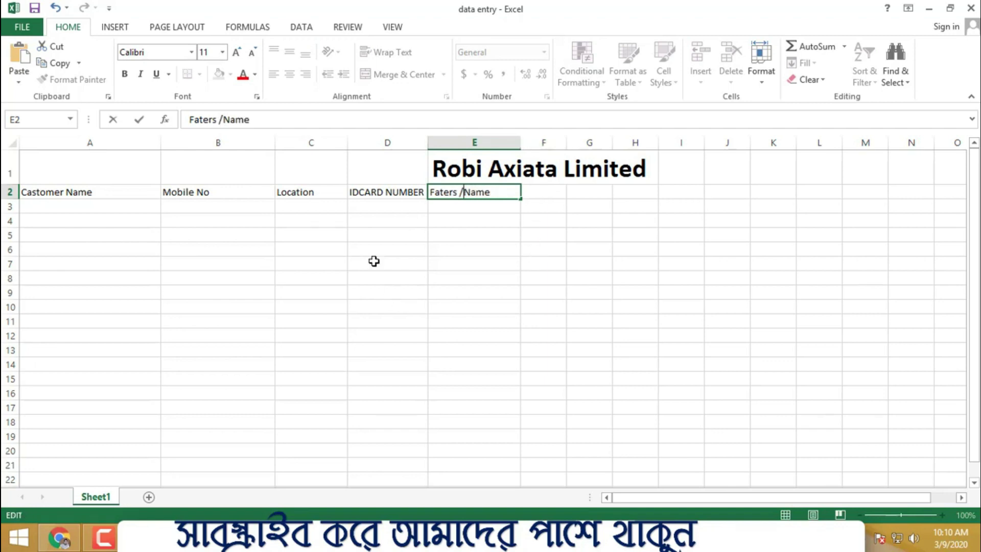
left_click(561, 289)
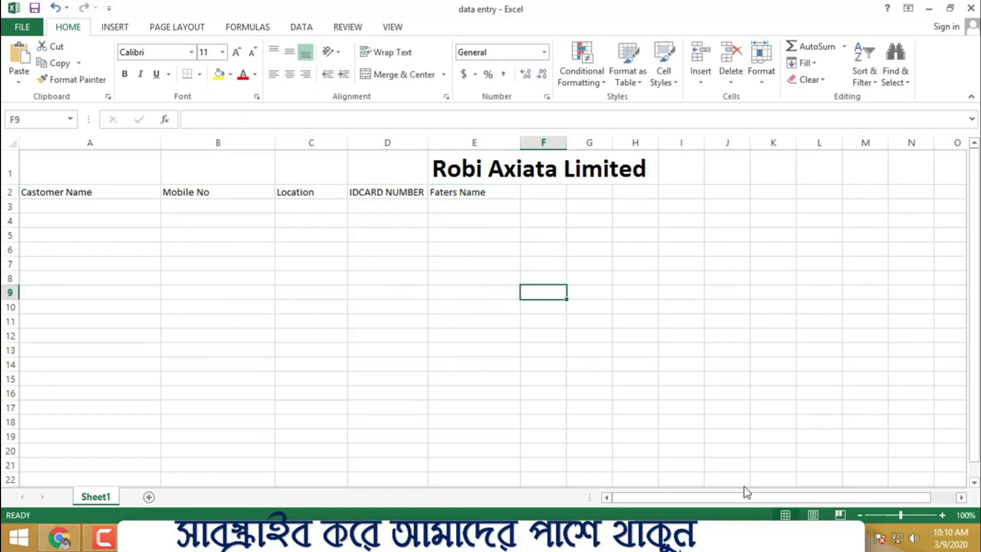
left_click_drag(97, 203, 108, 350)
left_click(317, 304)
left_click(61, 202)
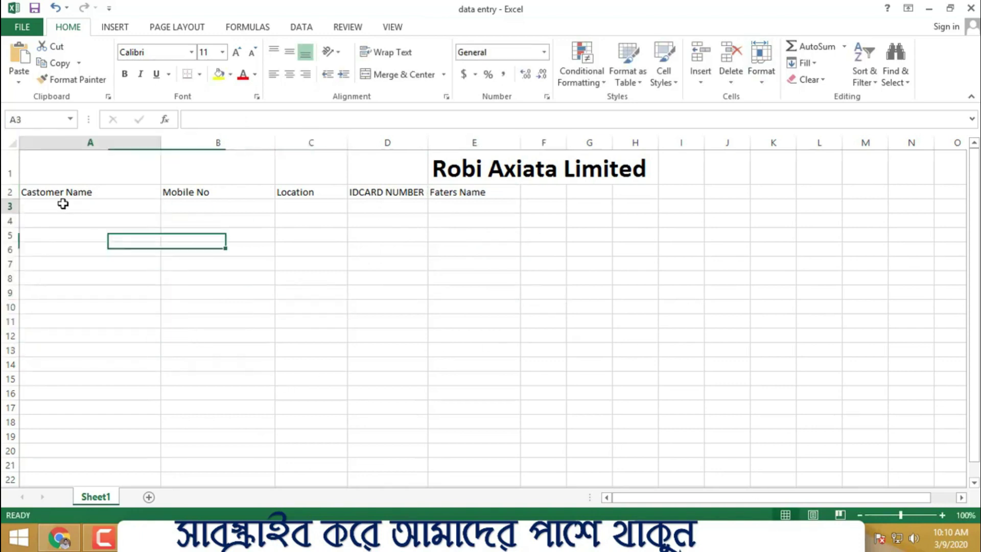
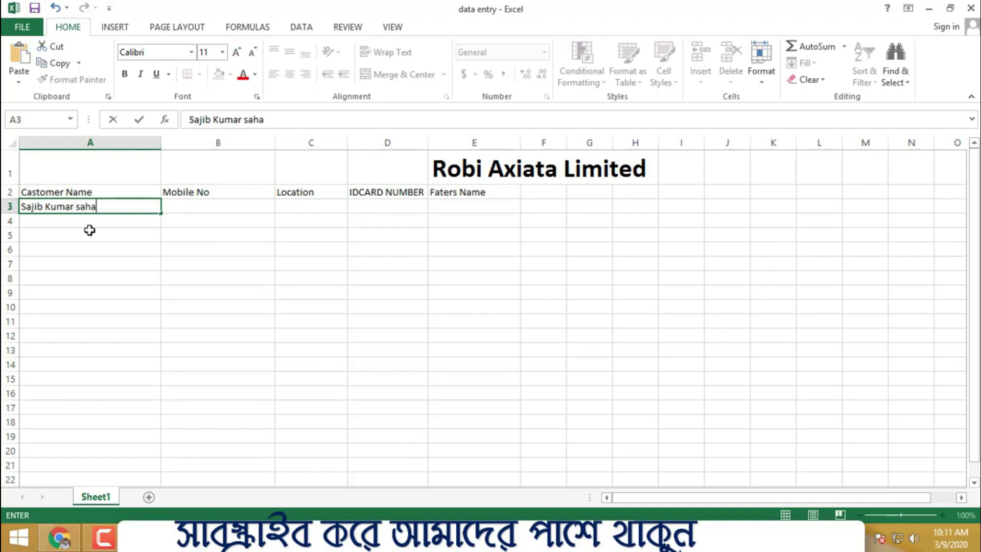
- Type the three customers' full names into A3, A4 and A5
left_click(203, 350)
left_click(106, 223)
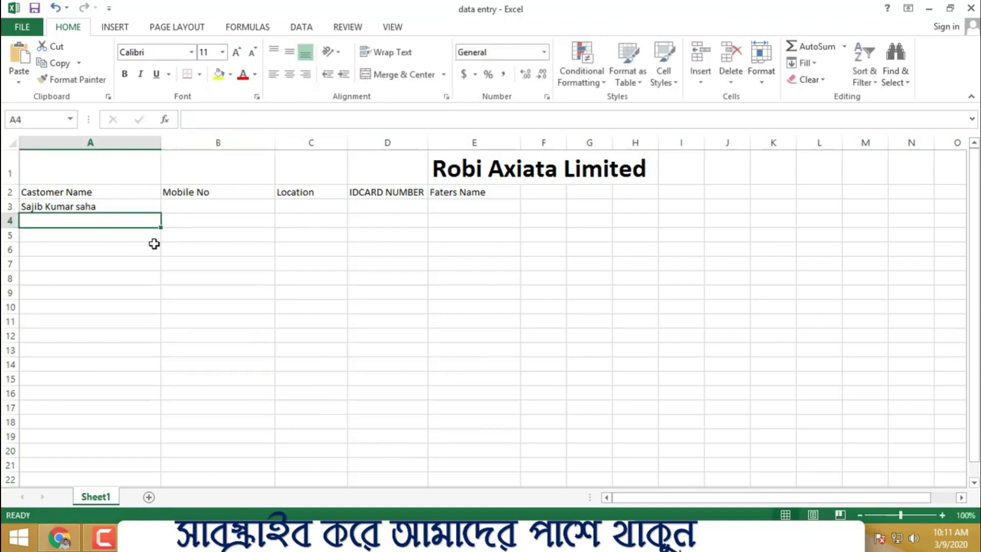
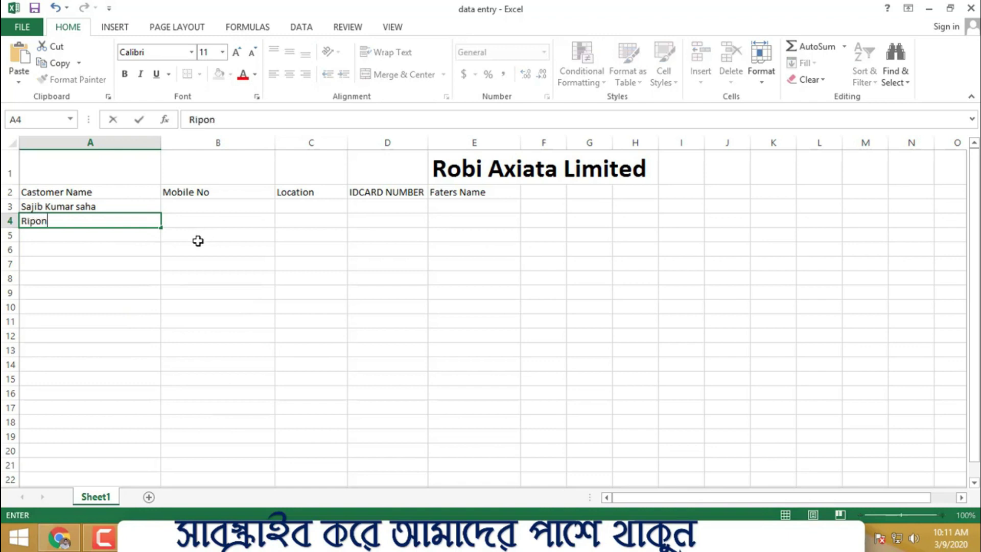
left_click(101, 236)
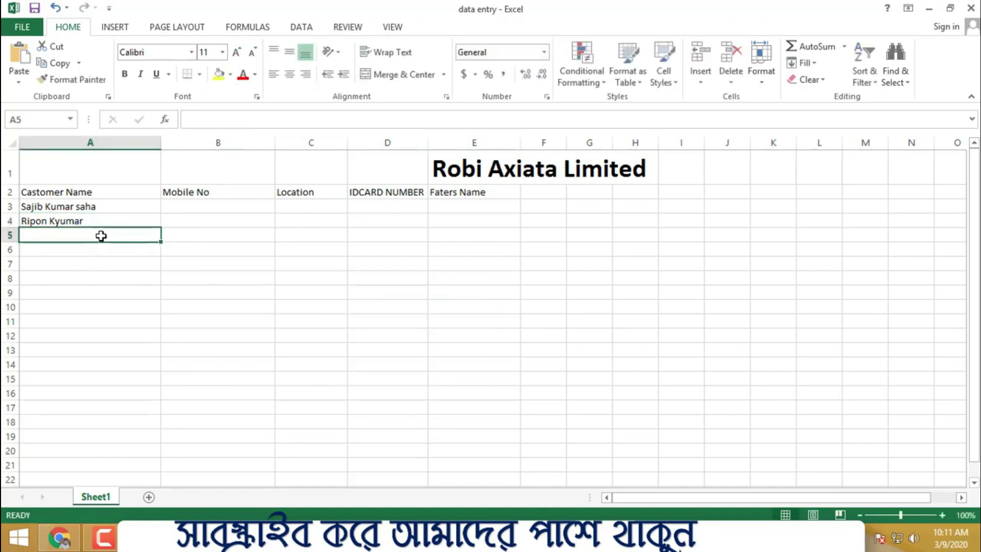
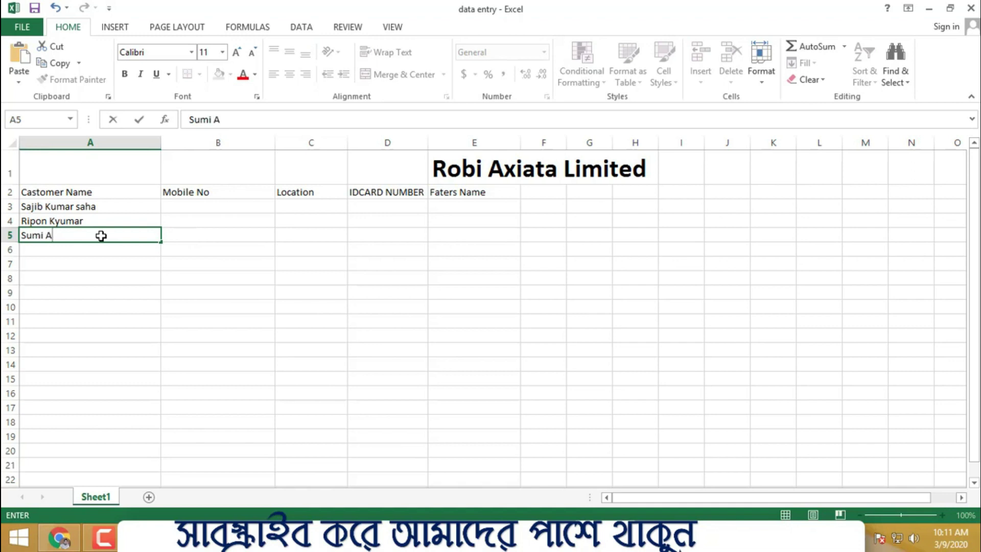
left_click(204, 193)
left_click(192, 207)
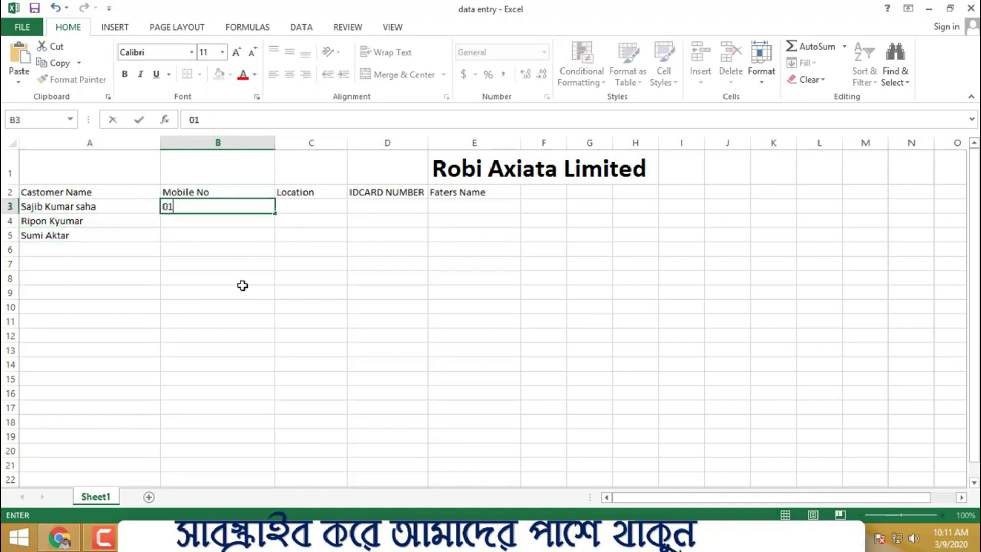
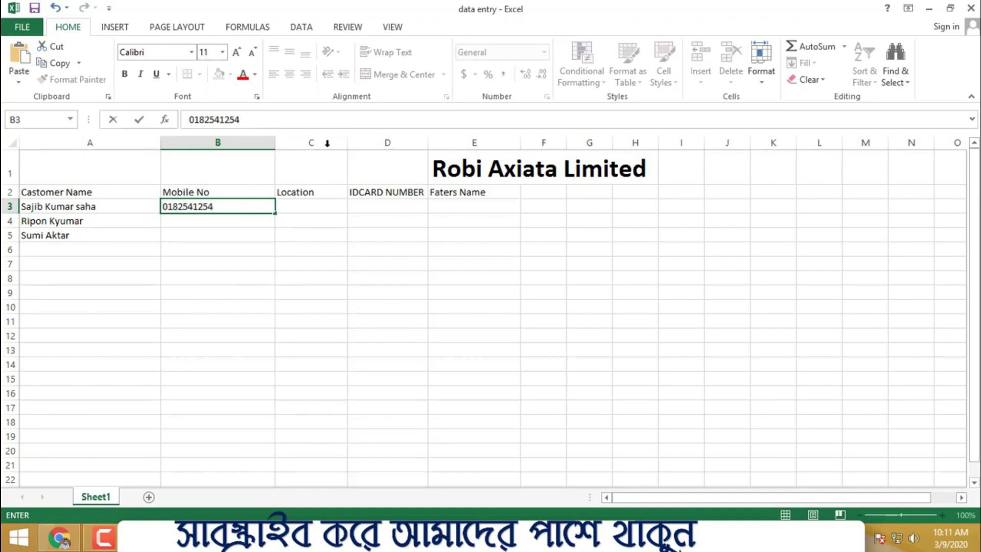
- Enter the first two customers' mobile numbers in B3 and B4
left_click(383, 194)
left_click(232, 219)
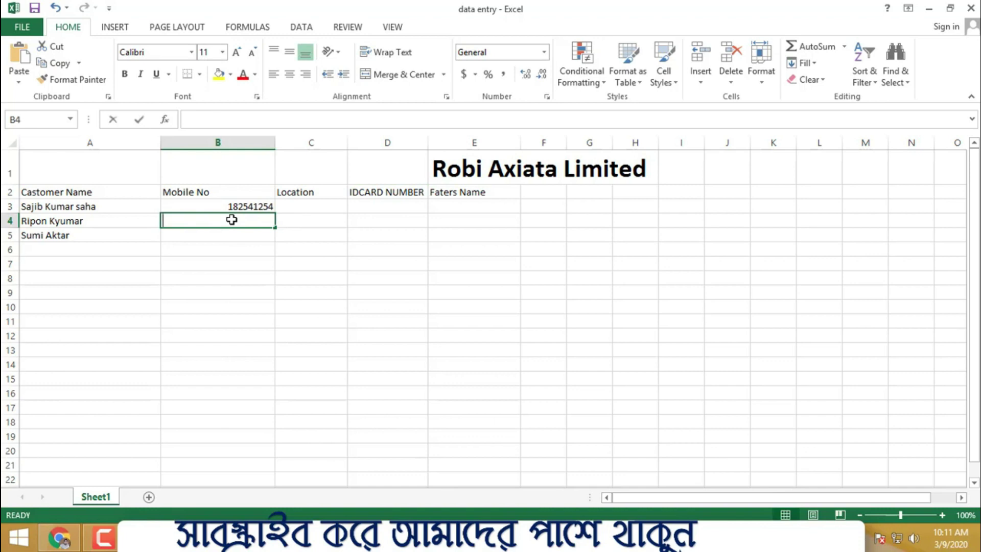
type("965522")
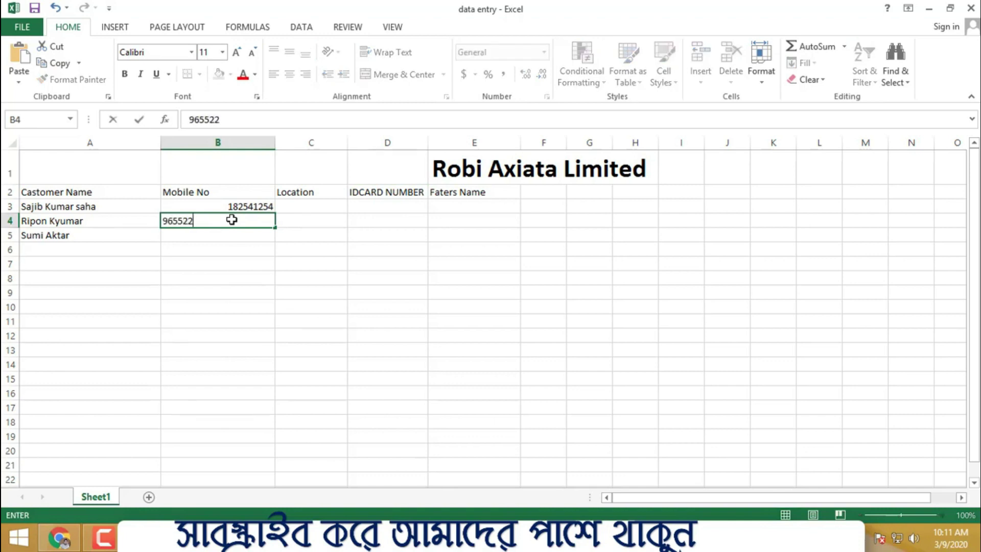
left_click(165, 221)
type("018")
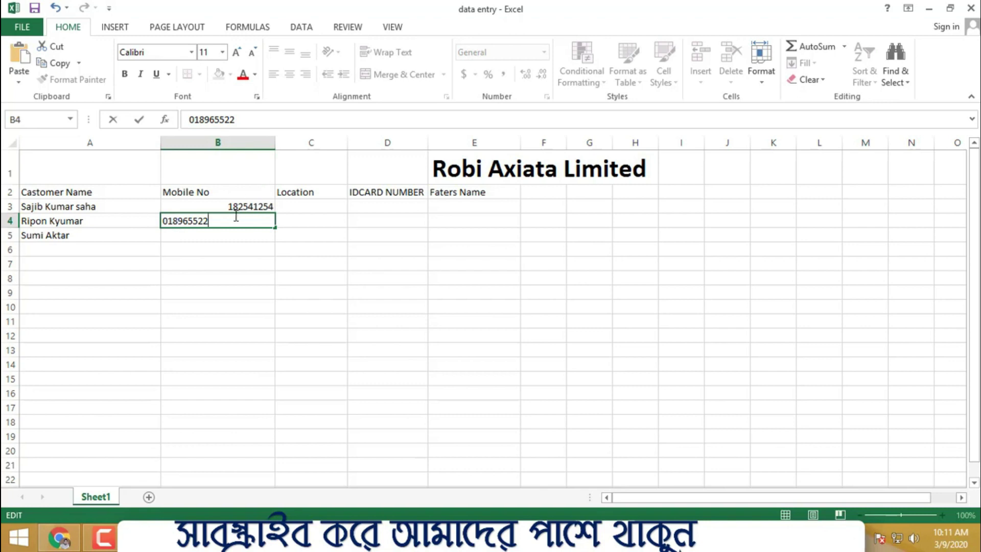
left_click(307, 306)
- Enter the third customer's mobile number in B5 and correct its digits
left_click(307, 379)
left_click(223, 234)
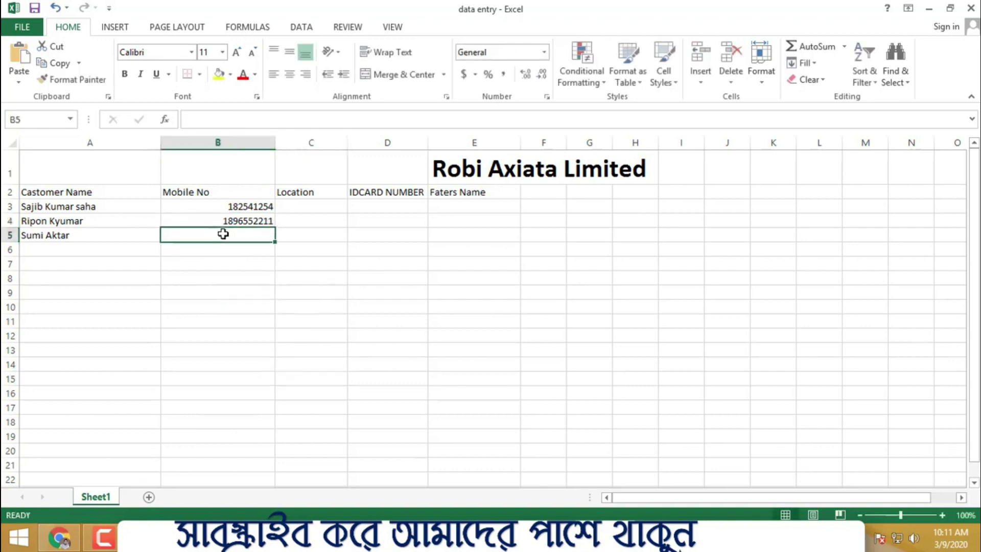
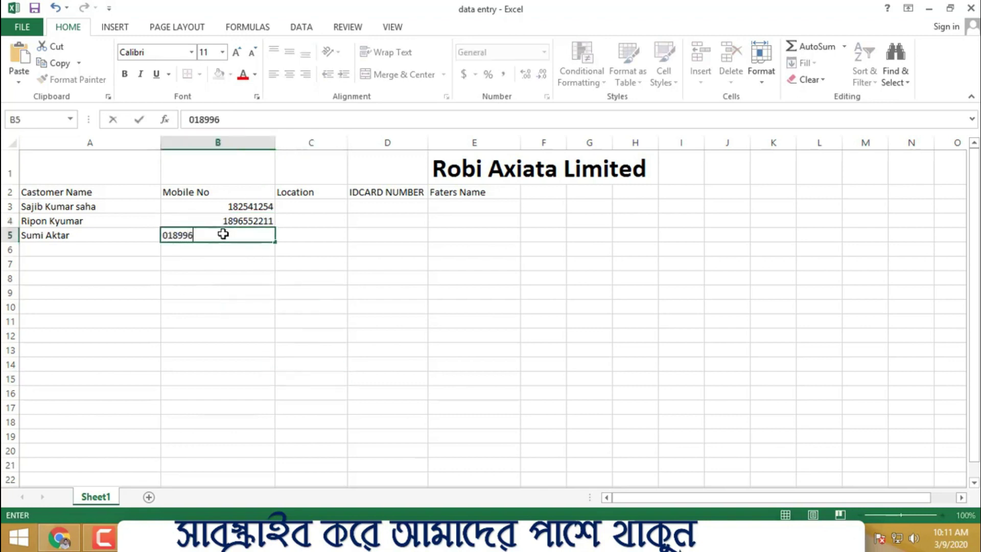
left_click(368, 289)
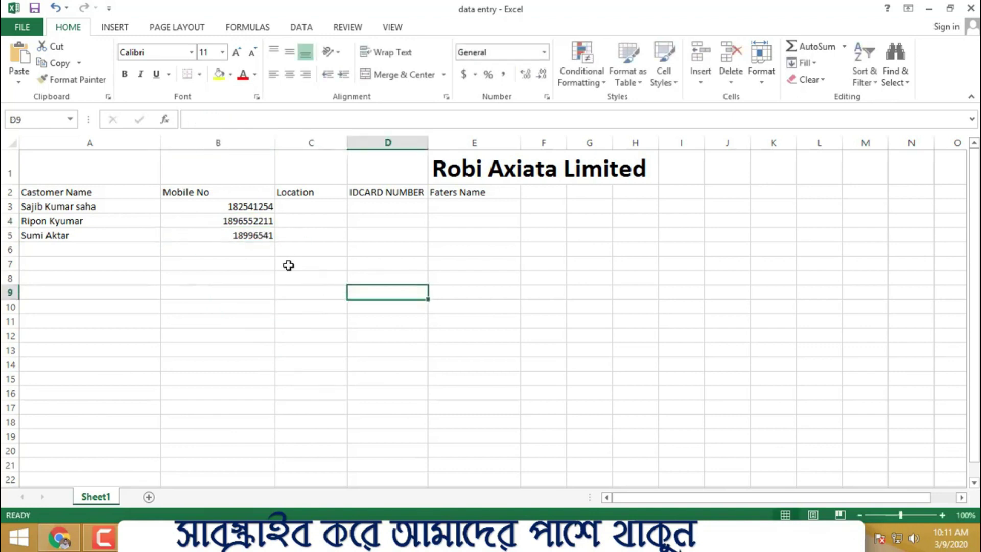
double_click(244, 235)
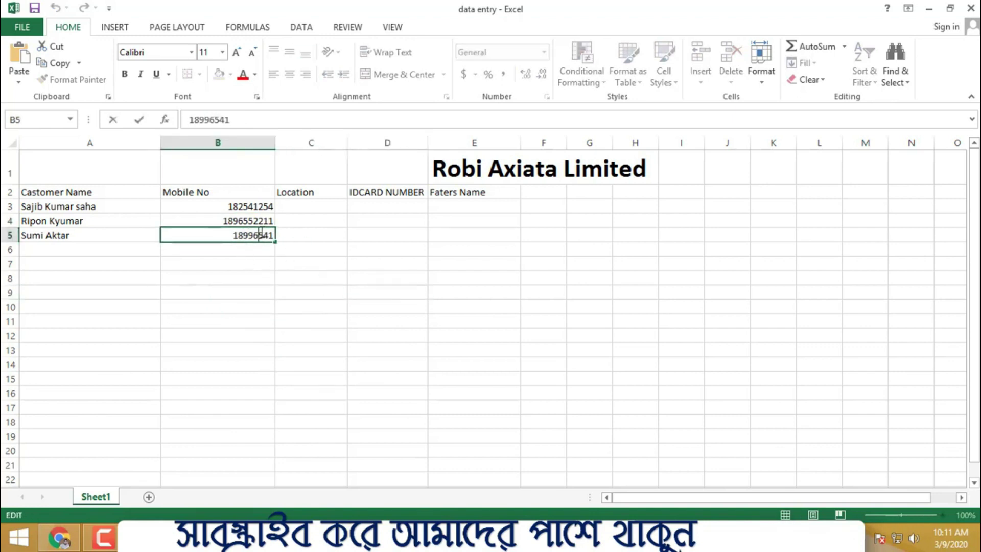
type("02")
left_click(440, 350)
- Centre the Mobile No heading and its three numbers in B2:B5
left_click(246, 202)
left_click(236, 235, "shift")
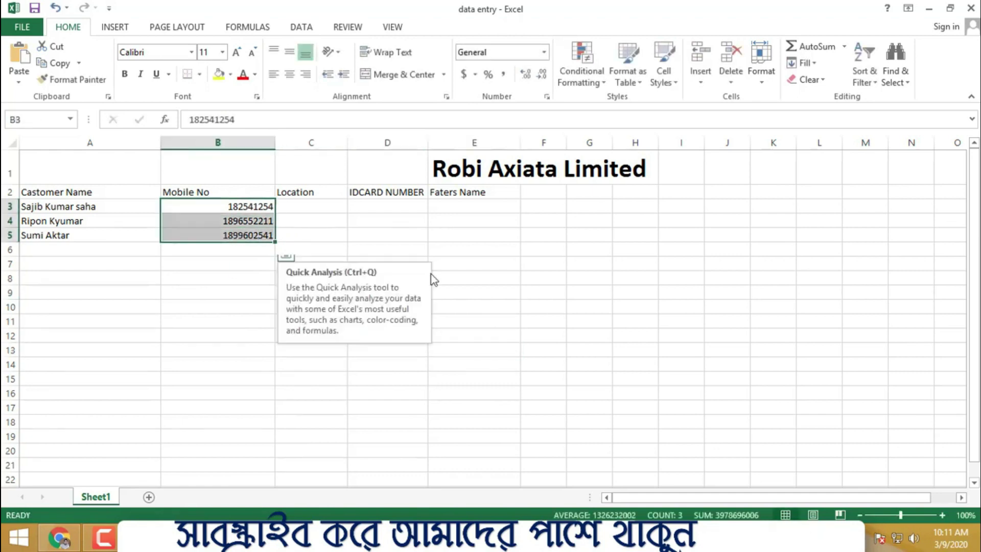
left_click(274, 74)
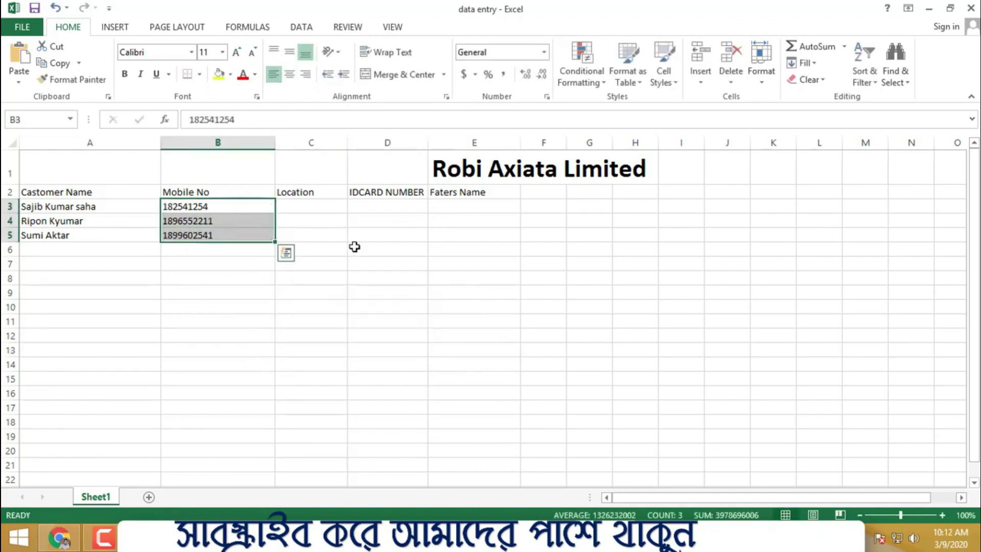
left_click(290, 74)
left_click(363, 246)
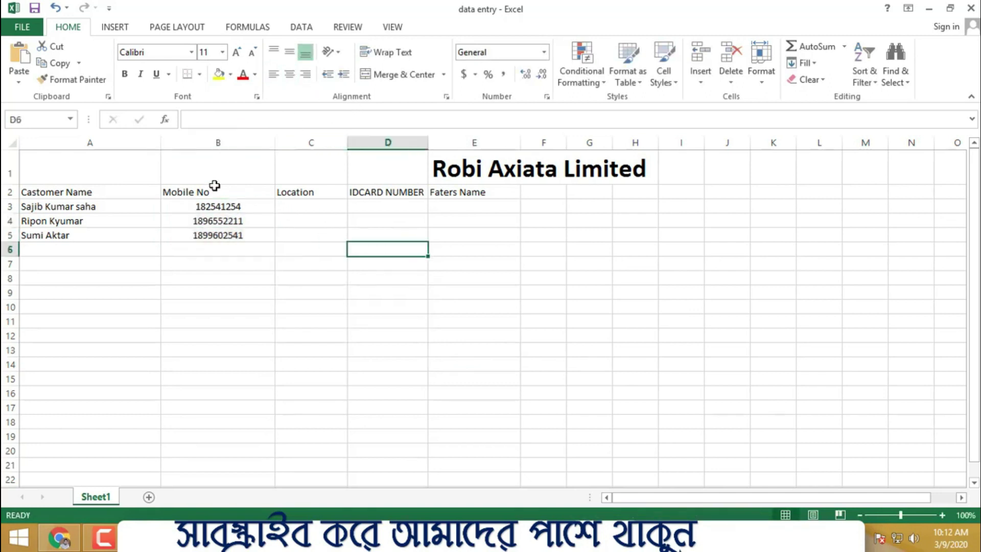
left_click_drag(210, 190, 204, 235)
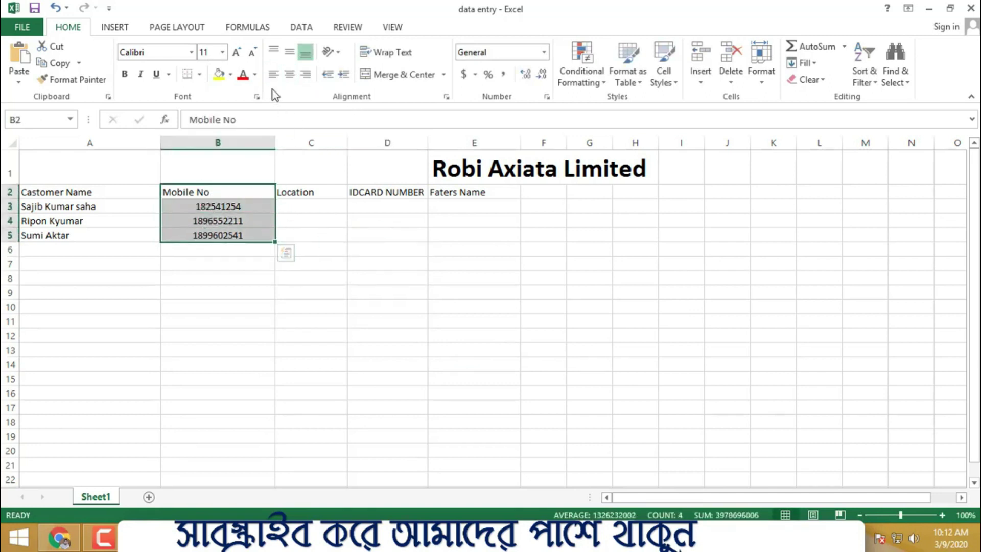
left_click(290, 74)
left_click(409, 348)
- Select the Castomer Name heading and names in column A, then deselect them
left_click(63, 186)
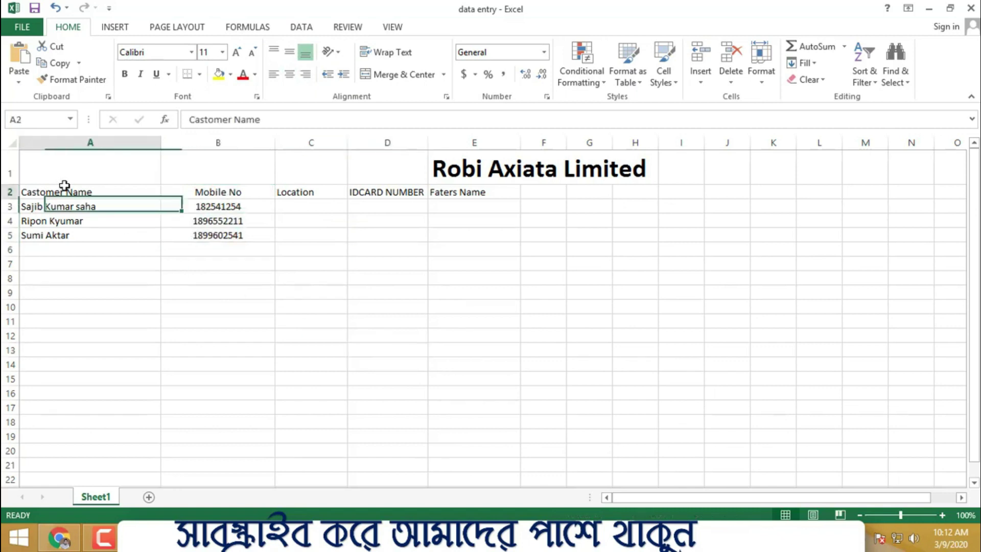
left_click_drag(64, 185, 61, 230)
left_click(424, 250)
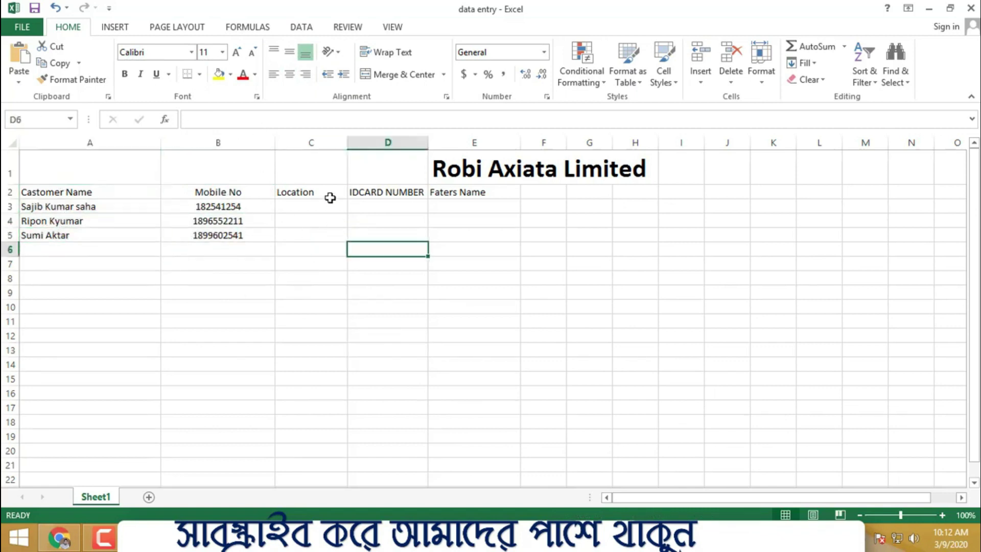
- Enter Dhaka in C3 and Eajsha in C4 as the first two customers' locations
double_click(332, 210)
type("Dhaka")
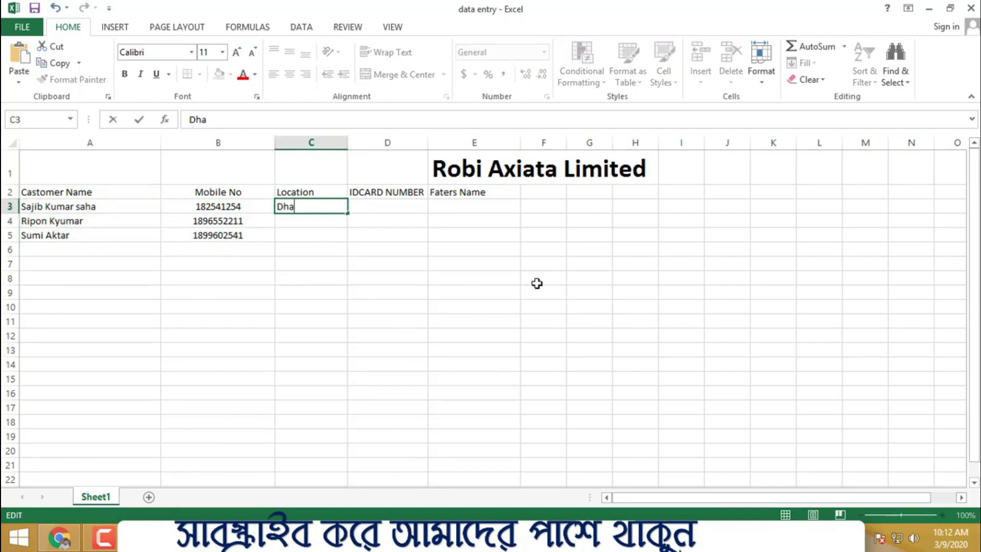
left_click(537, 283)
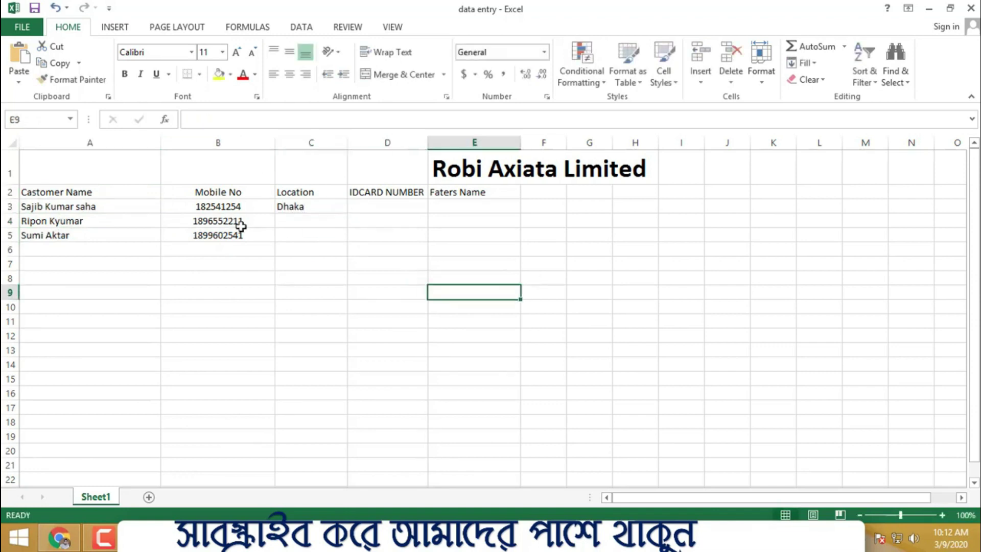
left_click(318, 222)
type("Ea")
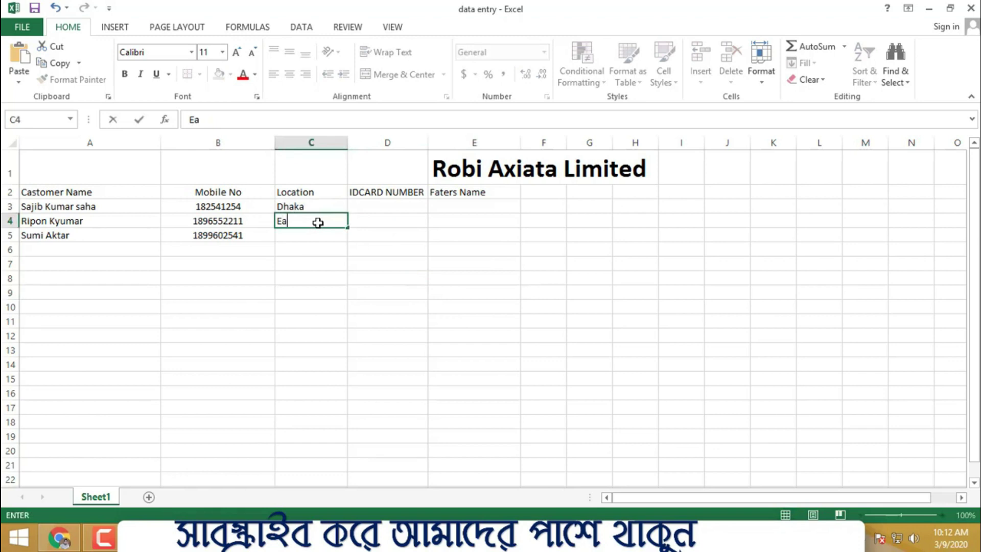
type("jsha")
left_click(433, 261)
left_click_drag(324, 206, 313, 264)
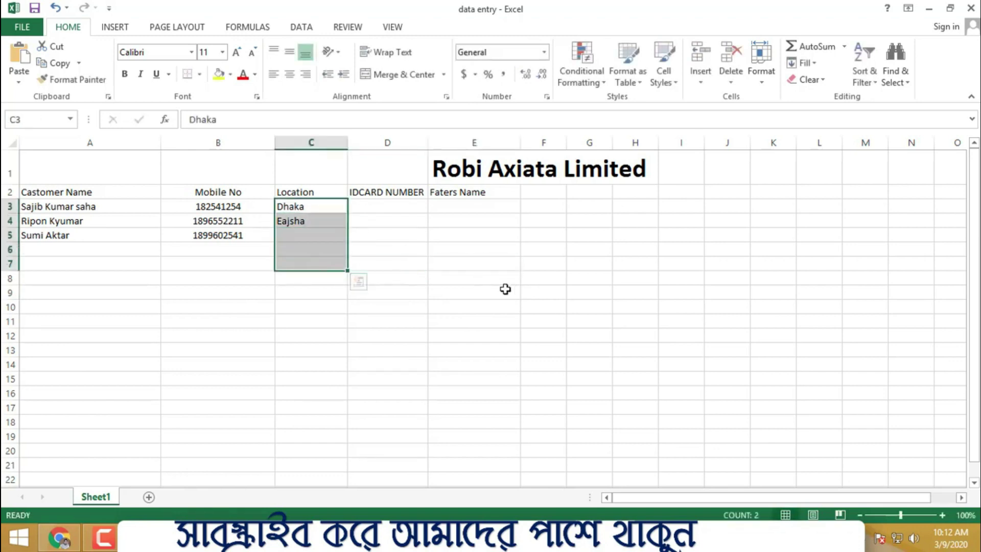
left_click(505, 290)
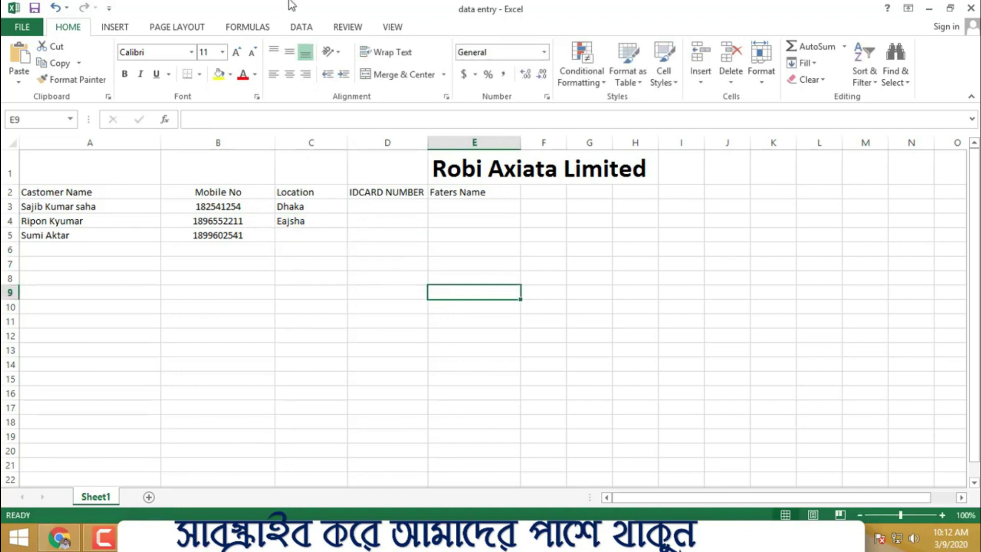
- Fill the Castomer Name header A2 with yellow and the Mobile No header B2 with blue
left_click(107, 195)
left_click(219, 74)
left_click(508, 264)
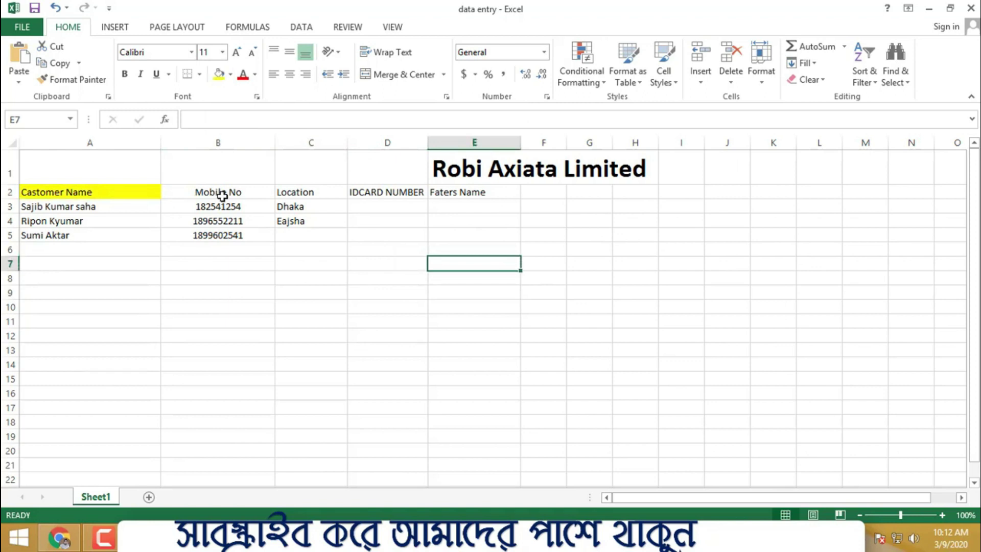
left_click(221, 196)
left_click(218, 74)
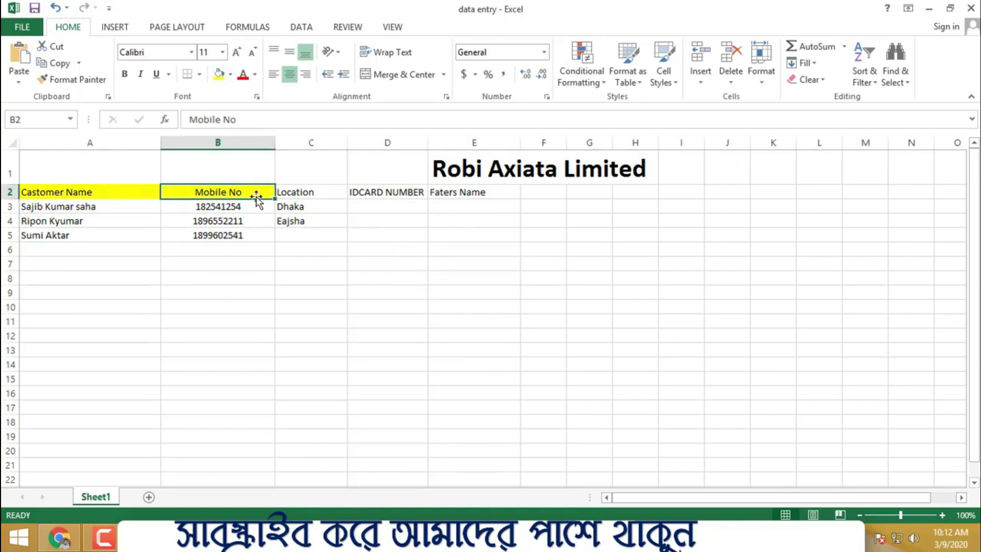
left_click(230, 74)
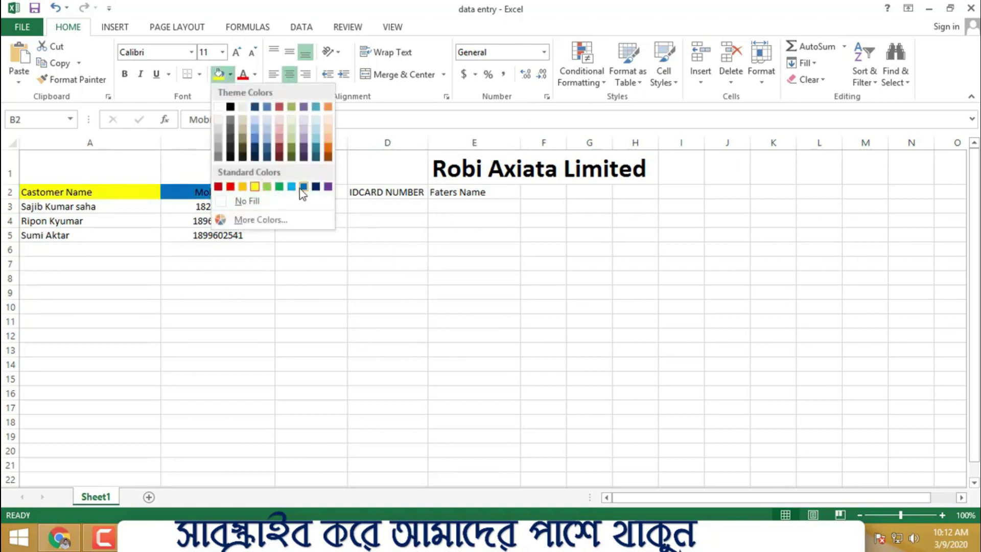
left_click(303, 186)
left_click(471, 293)
- Fill the Location header C2 with orange
left_click(306, 192)
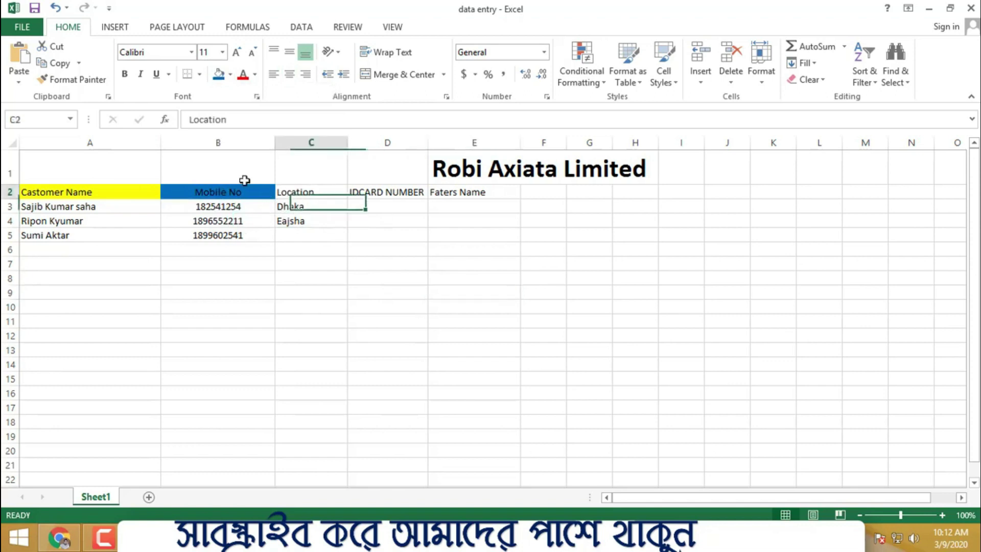
left_click(231, 74)
left_click(324, 106)
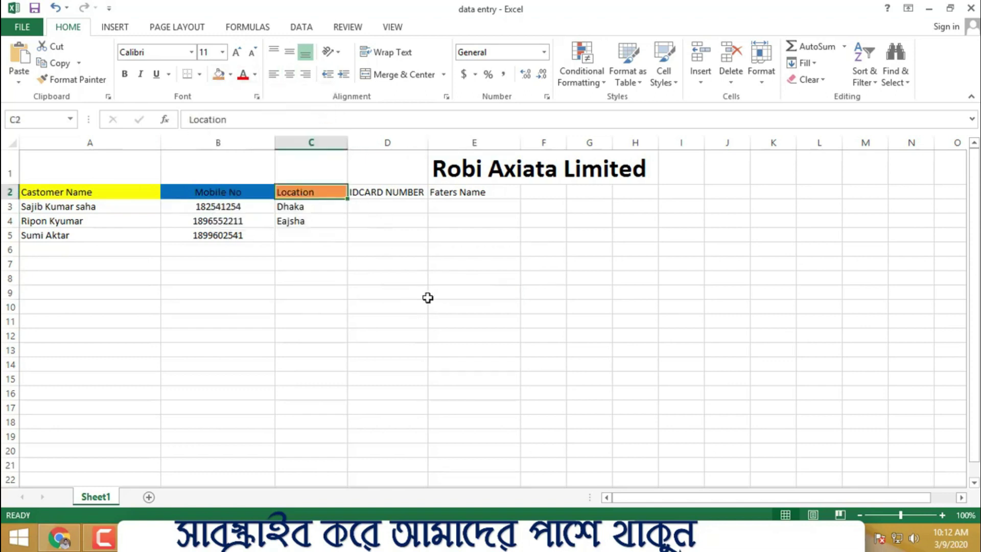
left_click(426, 296)
left_click(381, 202)
left_click(387, 192)
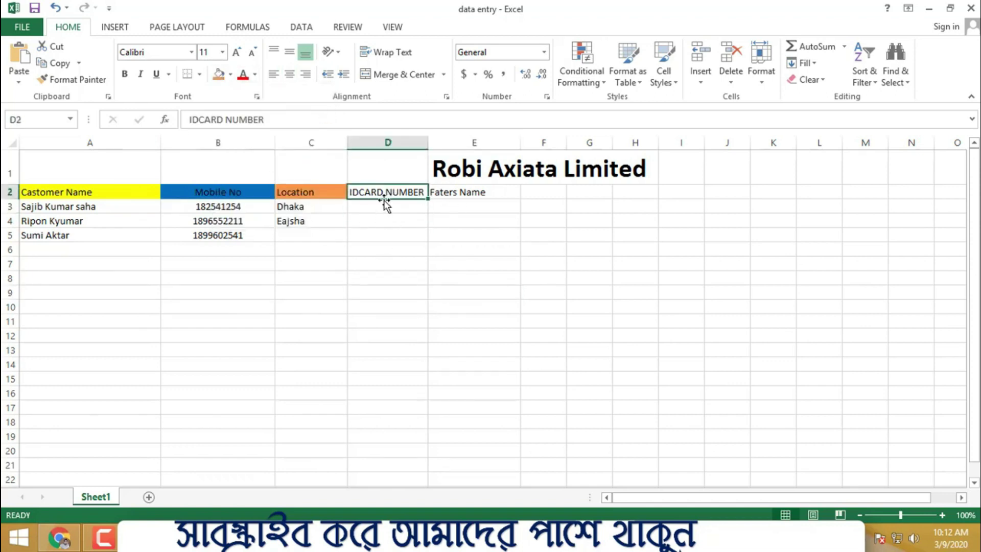
left_click(378, 210)
type("54564567")
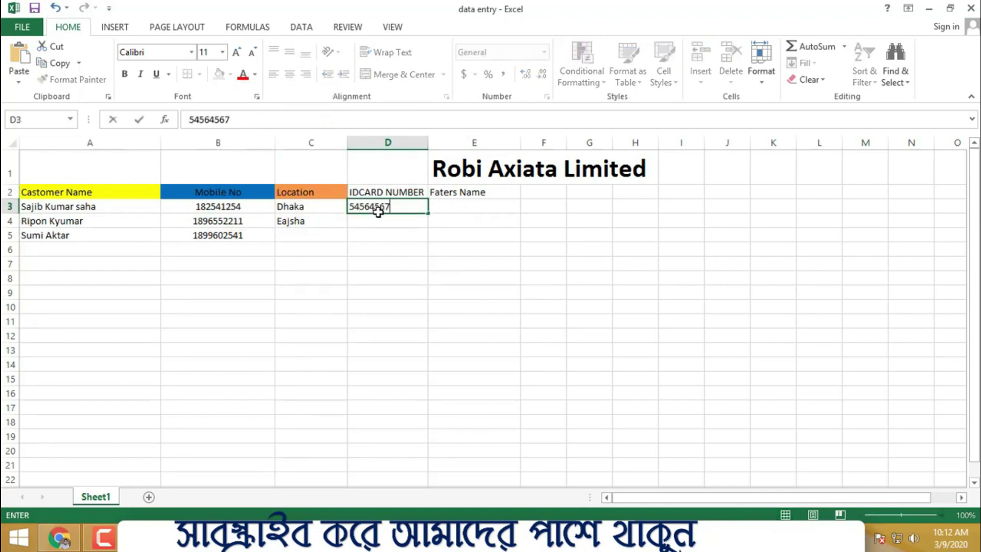
type("48643254")
left_click(539, 205)
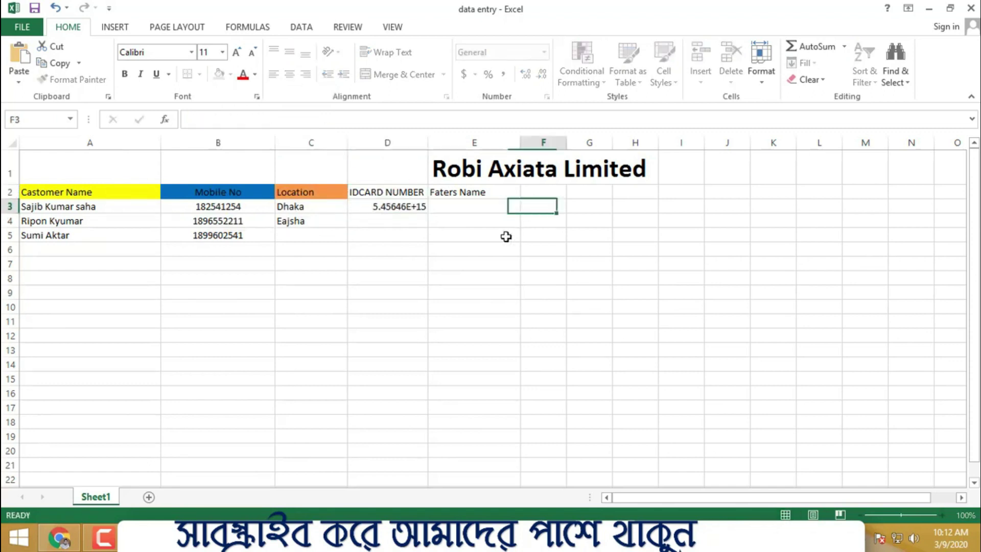
left_click(402, 223)
type("54564545")
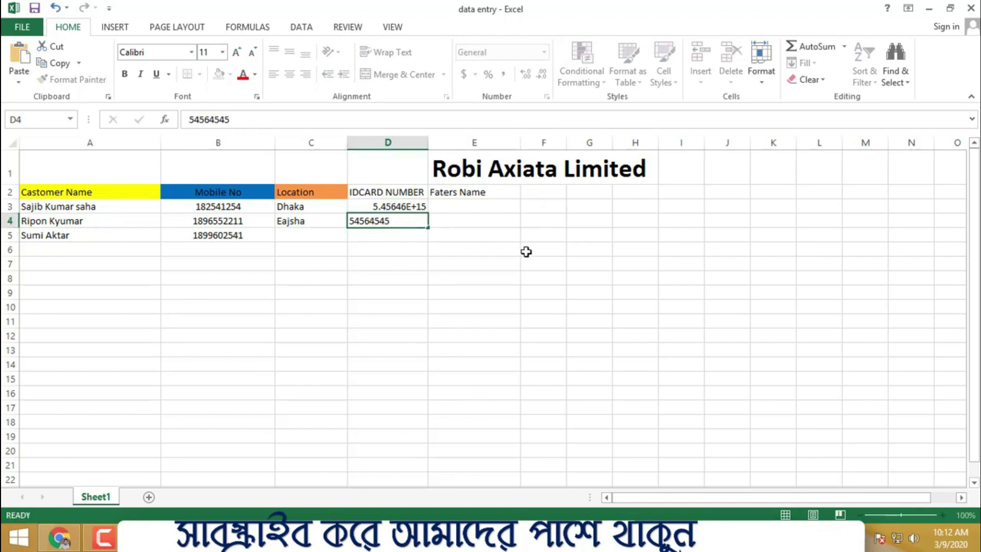
left_click(526, 251)
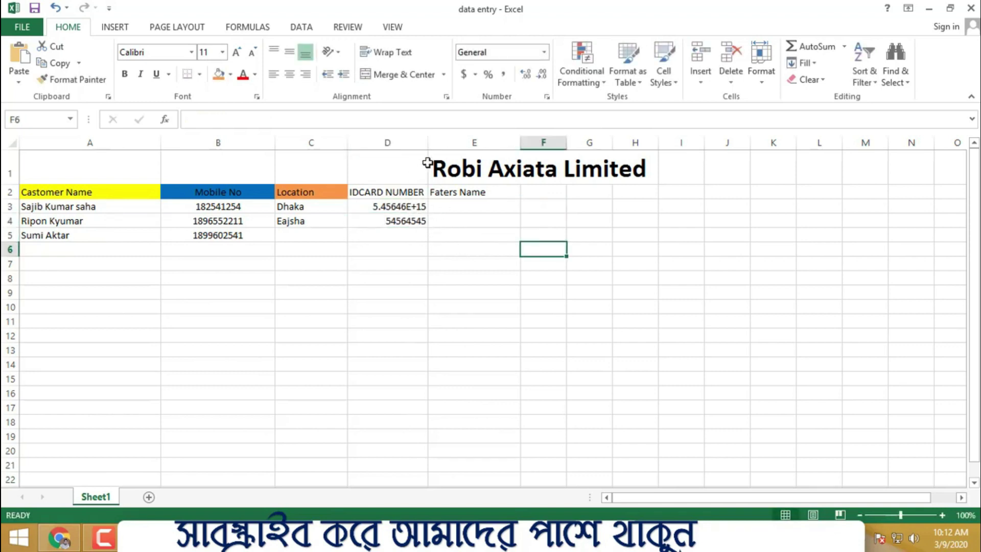
left_click(428, 142)
left_click_drag(429, 143, 473, 143)
- Replace the scientific-notation value in D3 with the ID 01125415
left_click(427, 207)
double_click(426, 206)
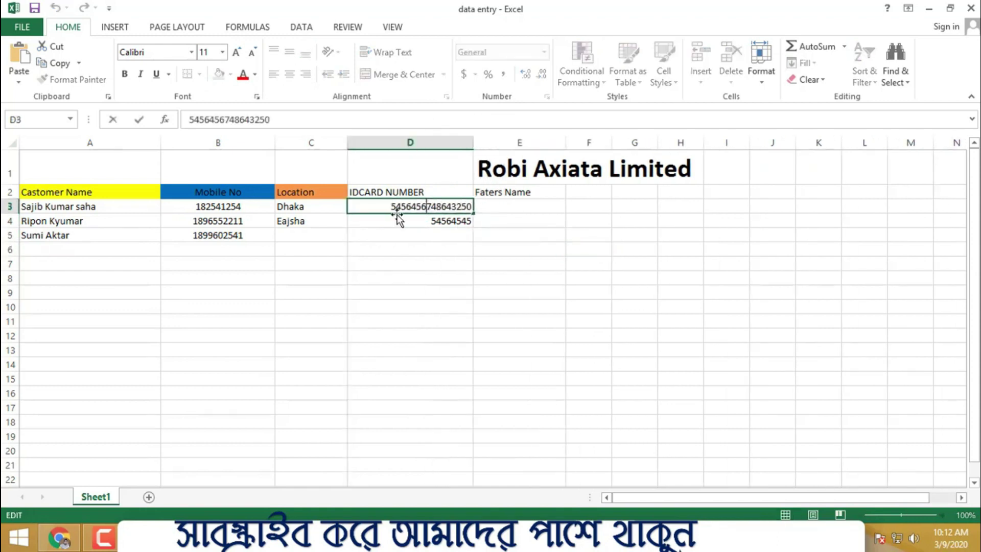
left_click(386, 276)
left_click(405, 209)
key("Down")
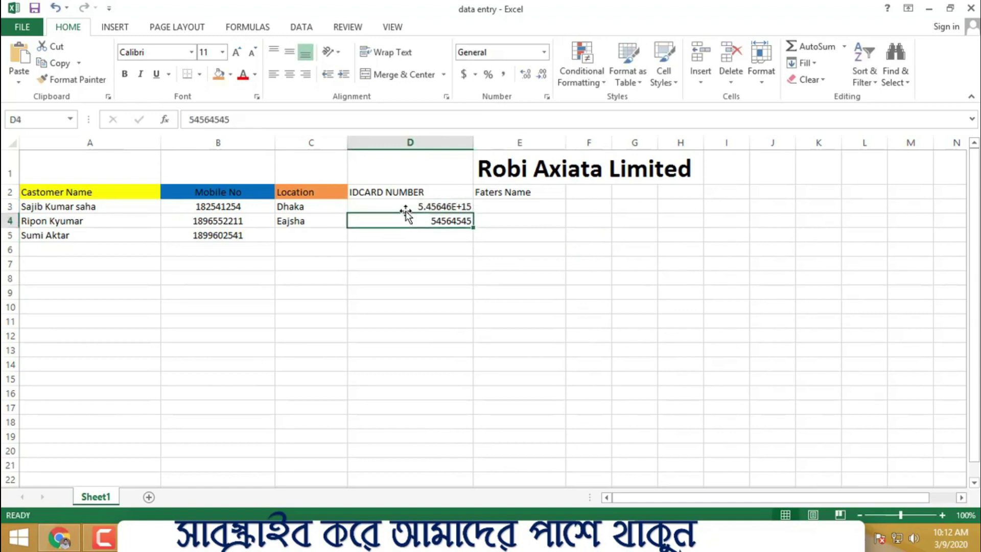
left_click(413, 202)
key("Delete")
type("01125415")
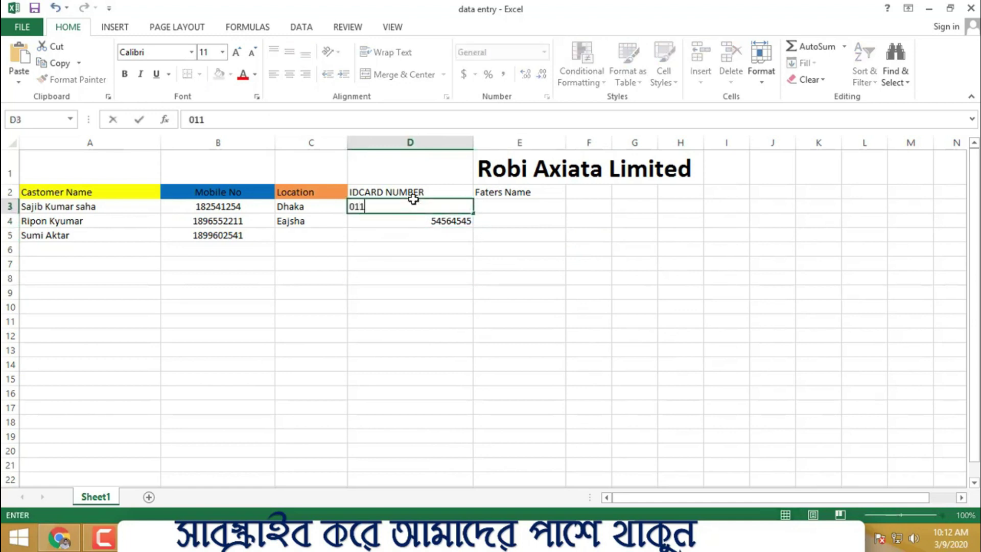
left_click(521, 291)
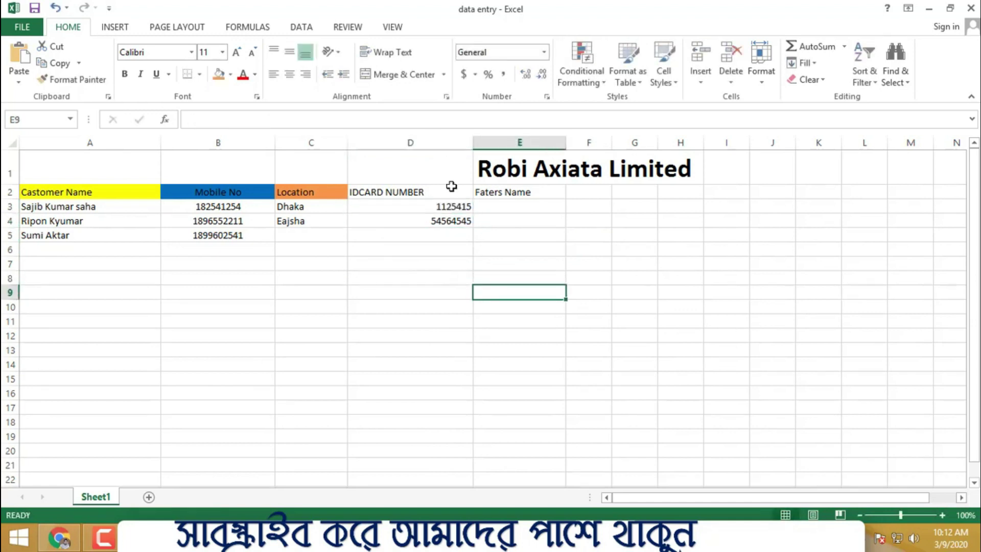
- Enter 85742 as the third customer's ID in D5
left_click(444, 235)
type("85742")
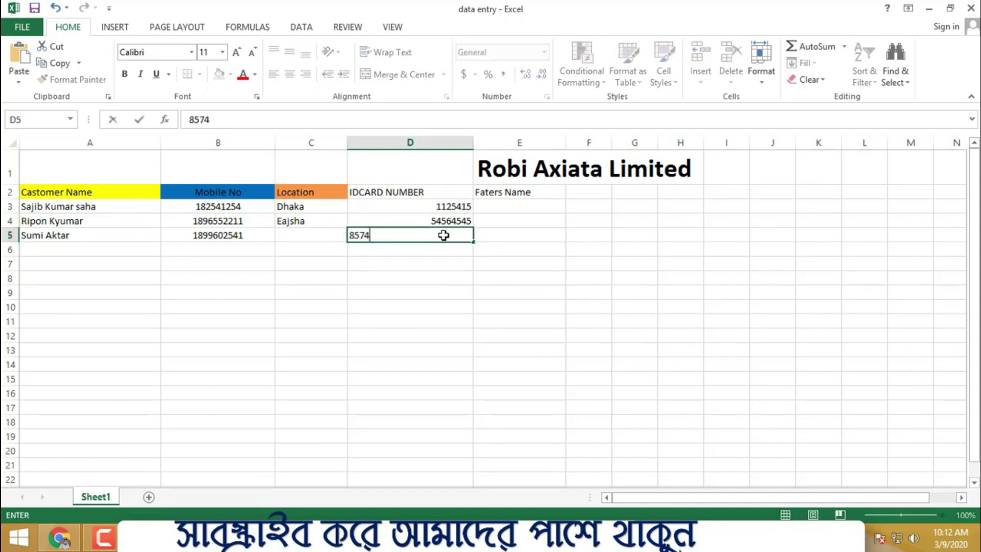
left_click(588, 321)
left_click(515, 212)
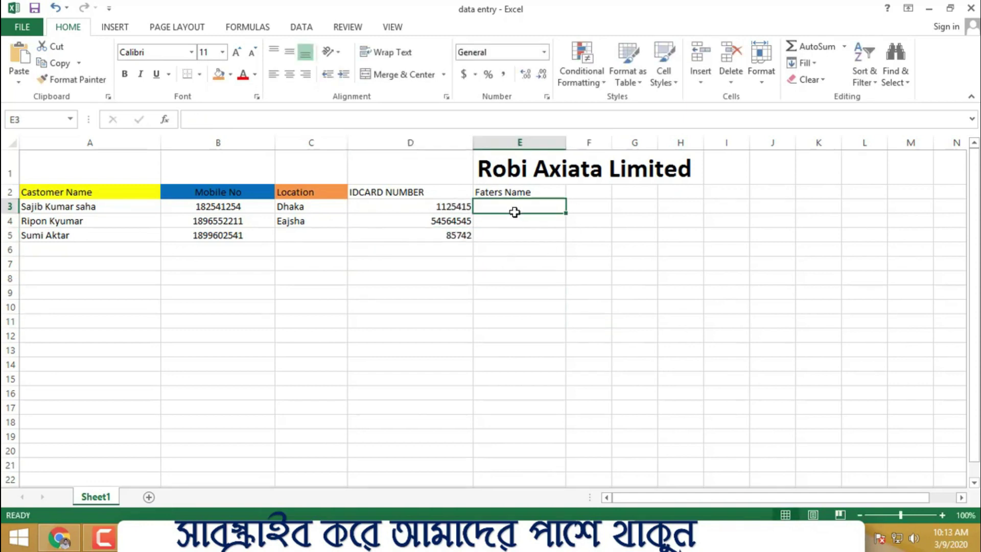
- Enter hghg, hbkh and jkj in E3, E4 and E5 under Faters Name
type("hghg")
left_click(501, 218)
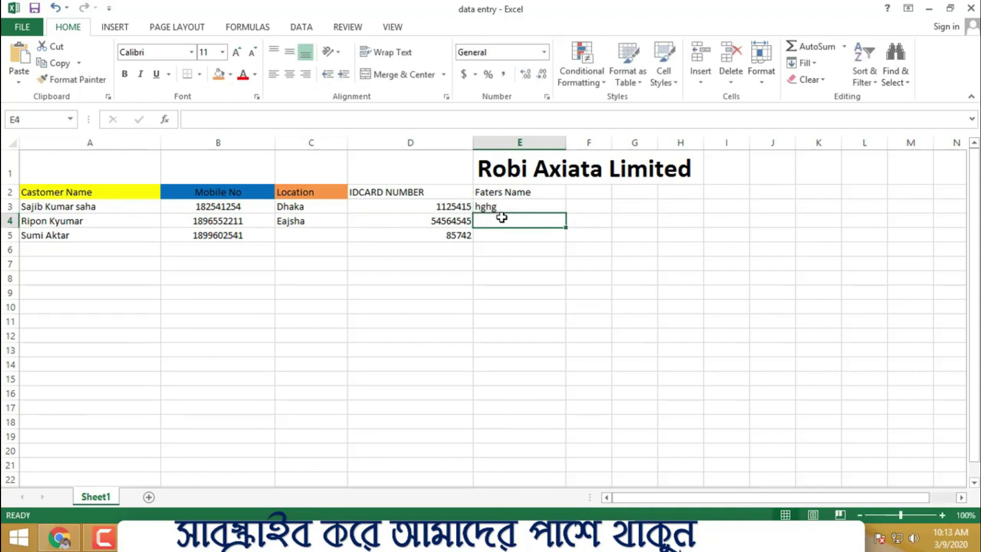
type("hbkh")
left_click(495, 241)
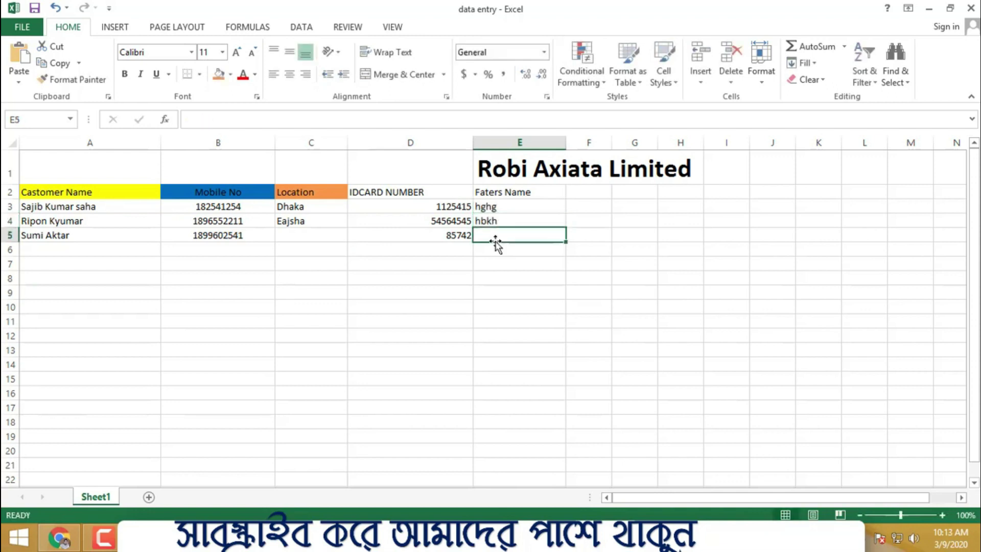
type("jkj")
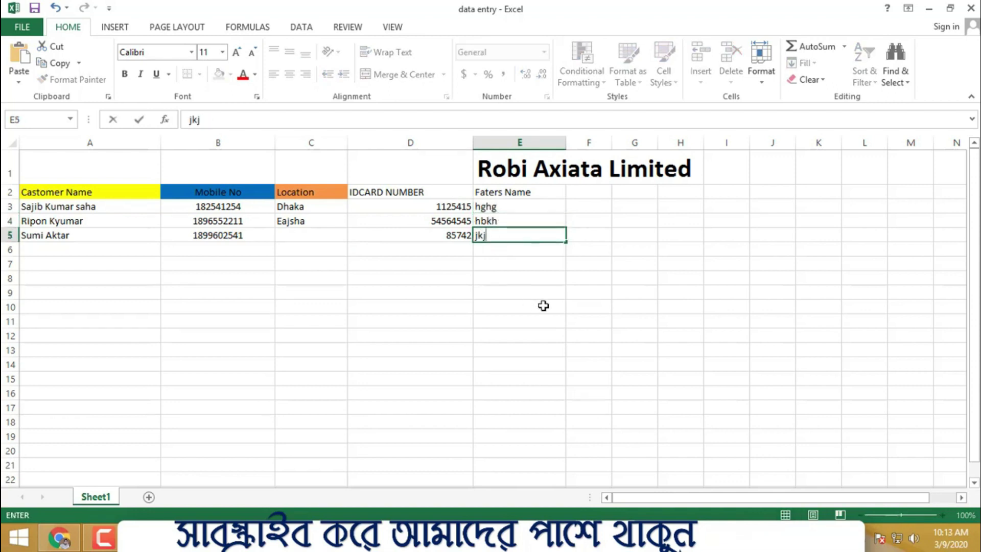
left_click(543, 305)
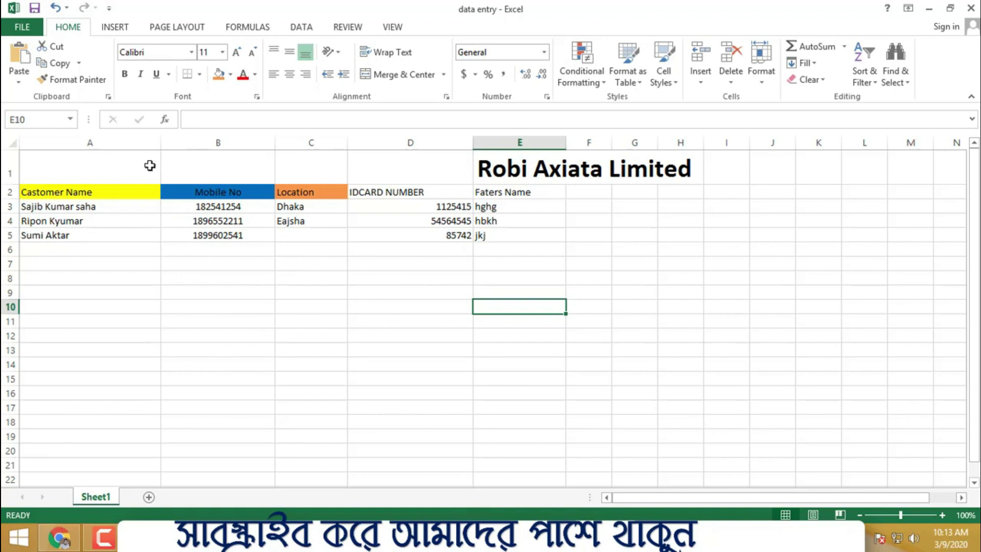
- Merge and centre the title across B1:H1, then unmerge so it starts in B1
left_click_drag(691, 166, 273, 156)
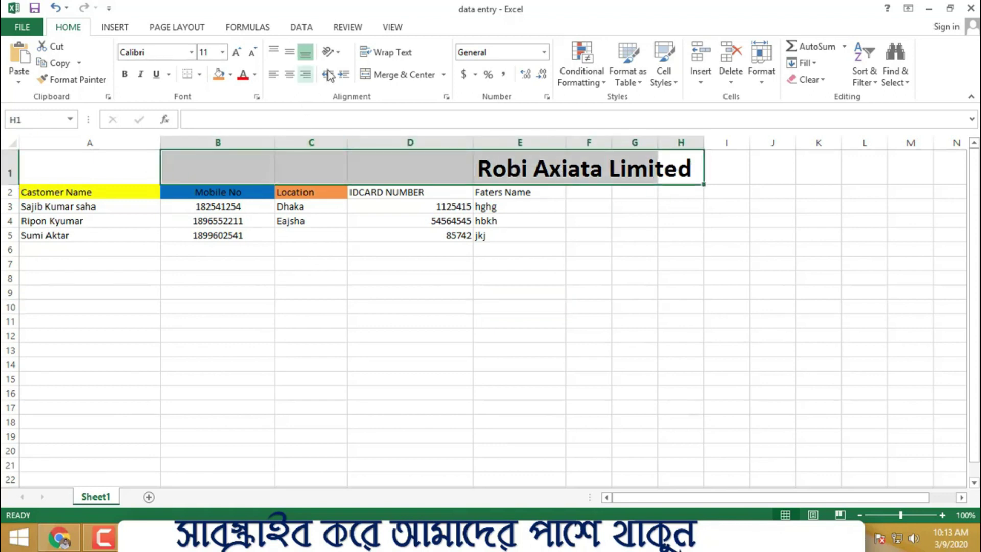
left_click(417, 76)
left_click(662, 273)
left_click_drag(124, 168, 186, 169)
left_click(394, 72)
left_click(403, 321)
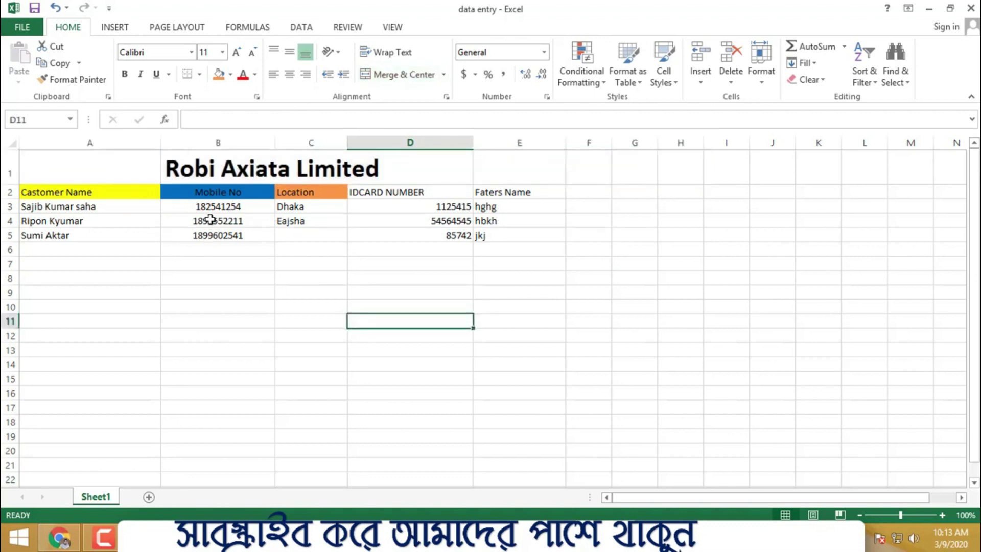
- Select the Robi Axiata Limited title and browse the sheet, ending with the Faters Name entries selected
left_click(271, 384)
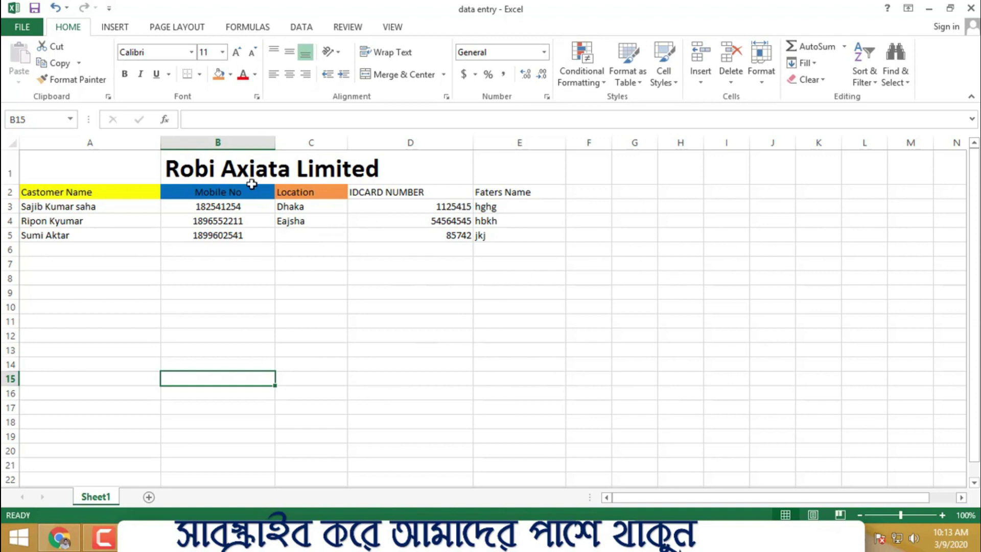
left_click(199, 168)
left_click(286, 234)
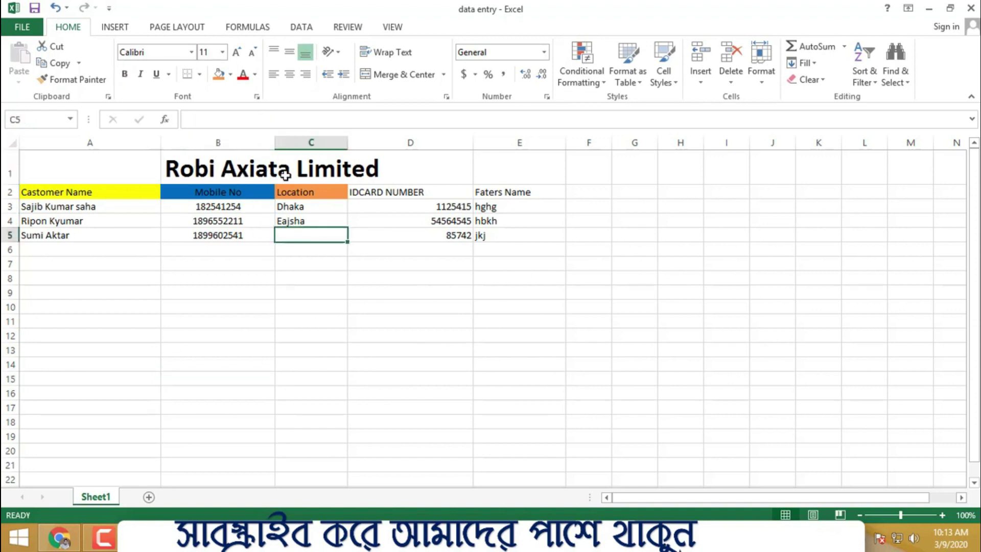
left_click(362, 305)
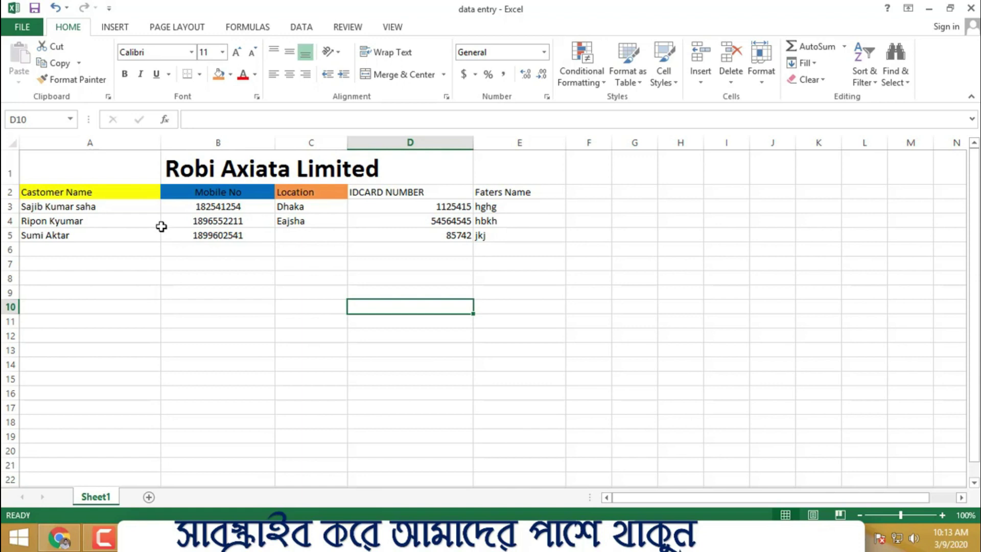
left_click(524, 249)
scroll(552, 349, "down", 3)
scroll(553, 349, "down", 3)
left_click_drag(133, 214, 415, 409)
scroll(407, 388, "up", 6)
scroll(398, 368, "down", 6)
scroll(394, 363, "up", 6)
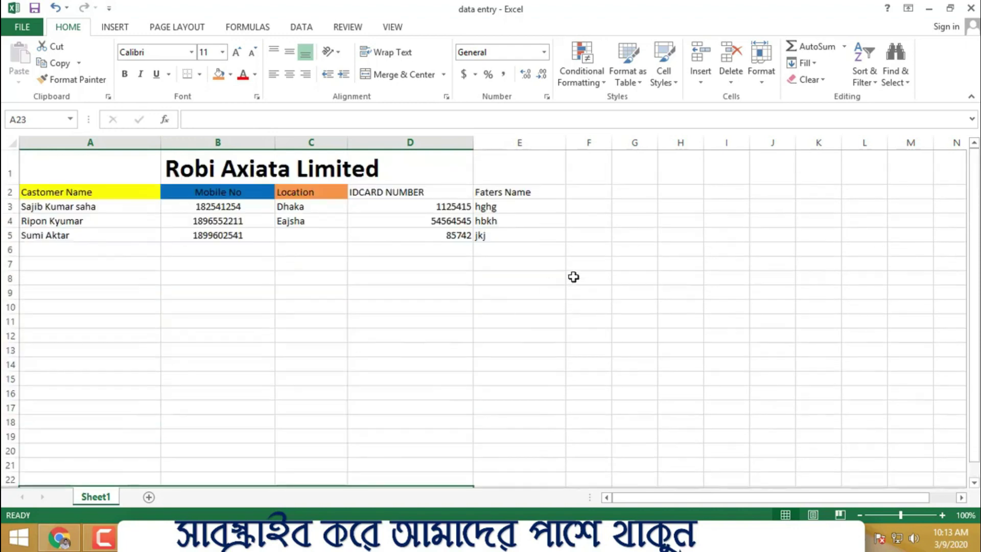
left_click_drag(517, 192, 514, 239)
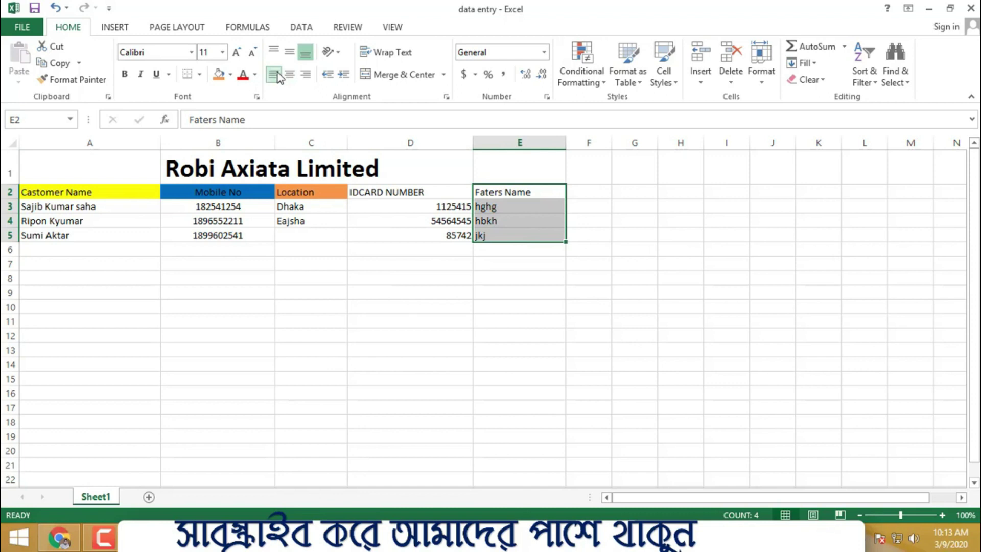
- Left-align the three ID numbers in D3:D5
left_click(478, 378)
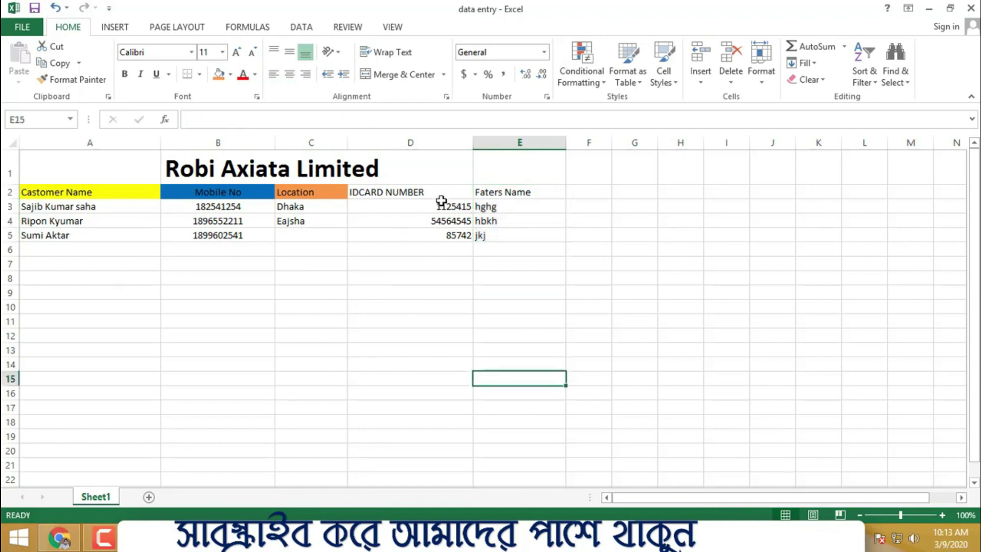
left_click_drag(442, 200, 438, 236)
left_click(274, 74)
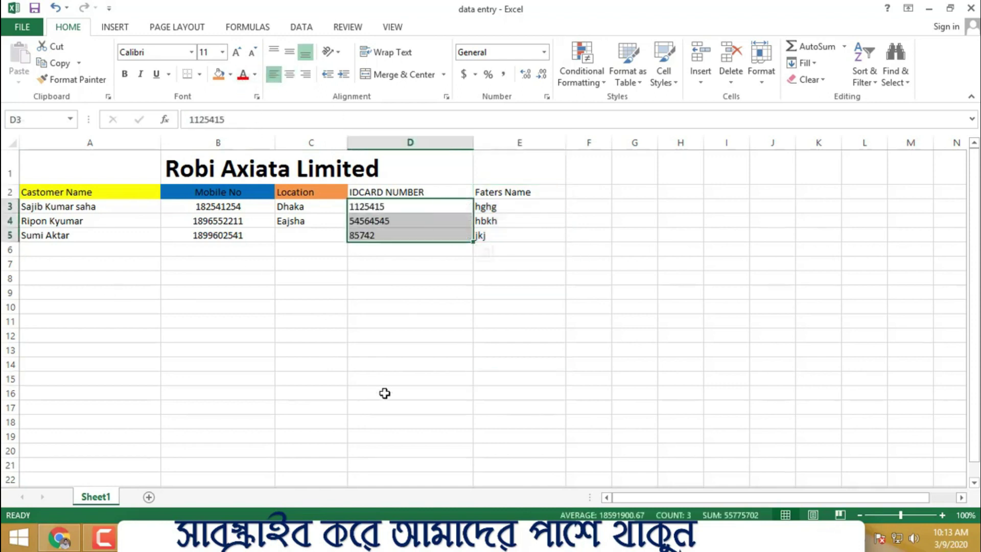
left_click(388, 379)
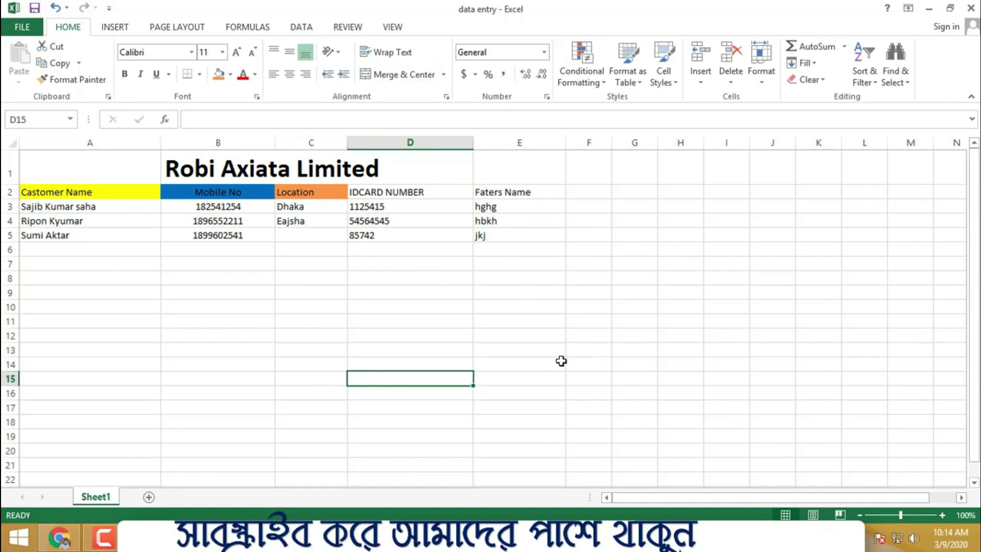
- Select the customer data rows, then the whole titled table, to review it
left_click_drag(107, 205, 514, 235)
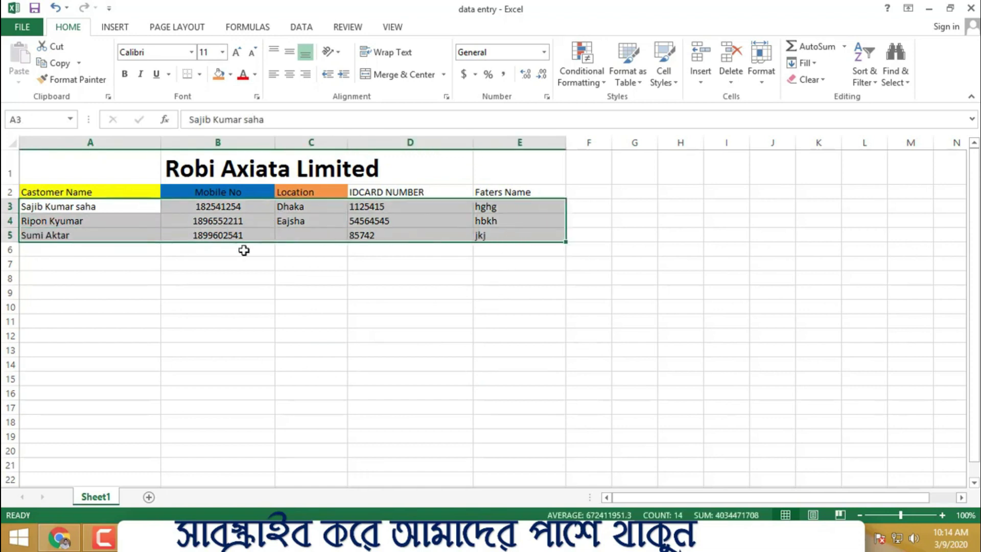
left_click(130, 318)
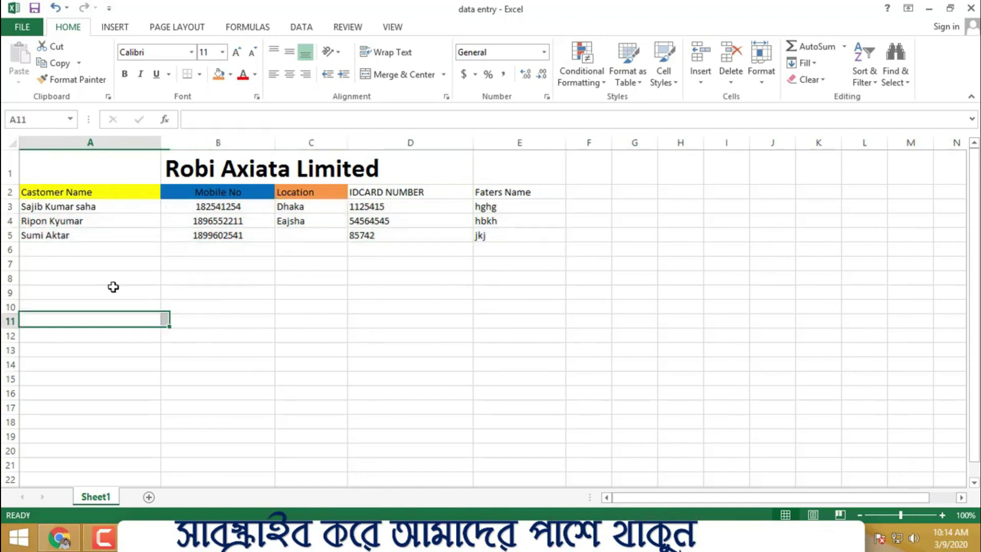
left_click(422, 308)
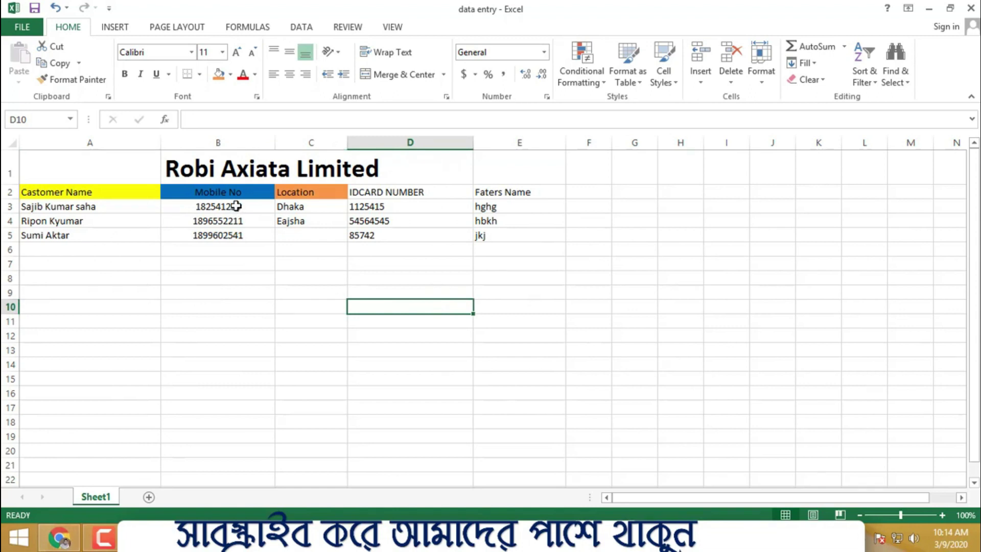
left_click_drag(137, 156, 520, 236)
left_click(661, 305)
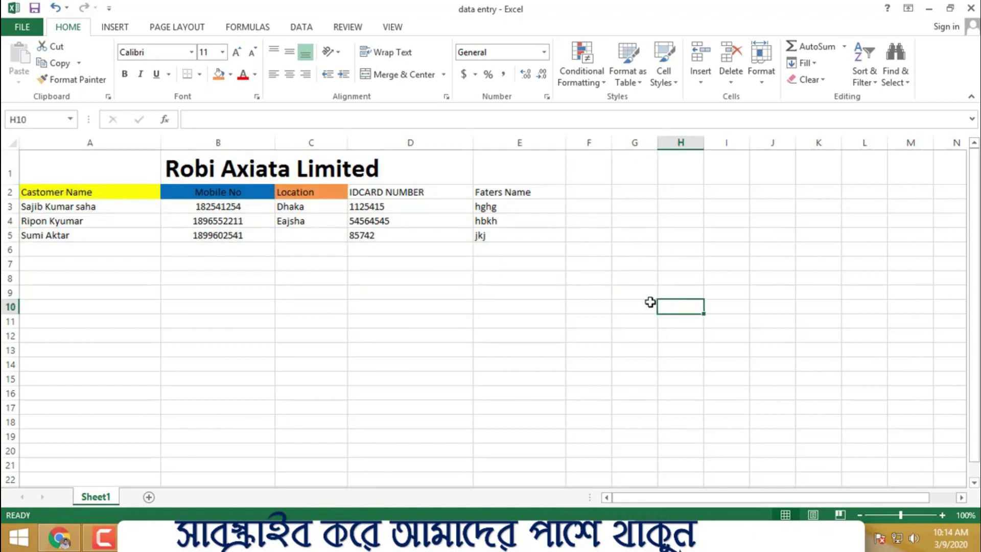
- In a new Chrome tab, go to Google Drive via the apps grid and create a blank Google Sheets file
left_click(59, 537)
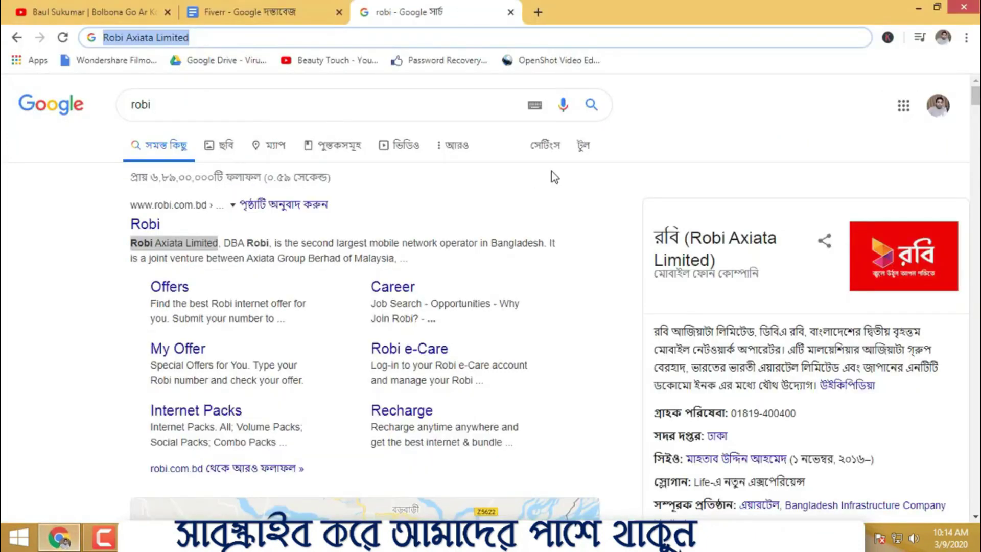
left_click(538, 13)
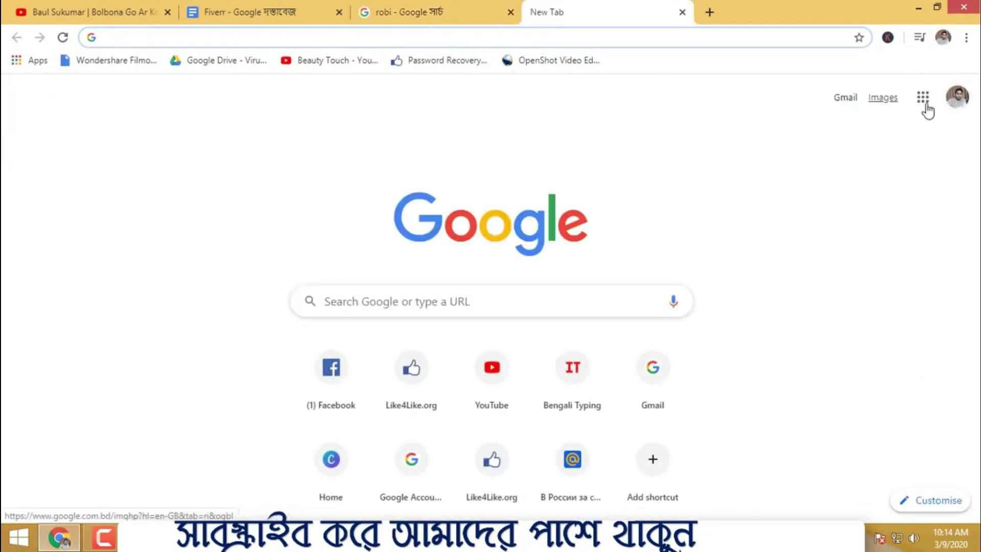
left_click(925, 102)
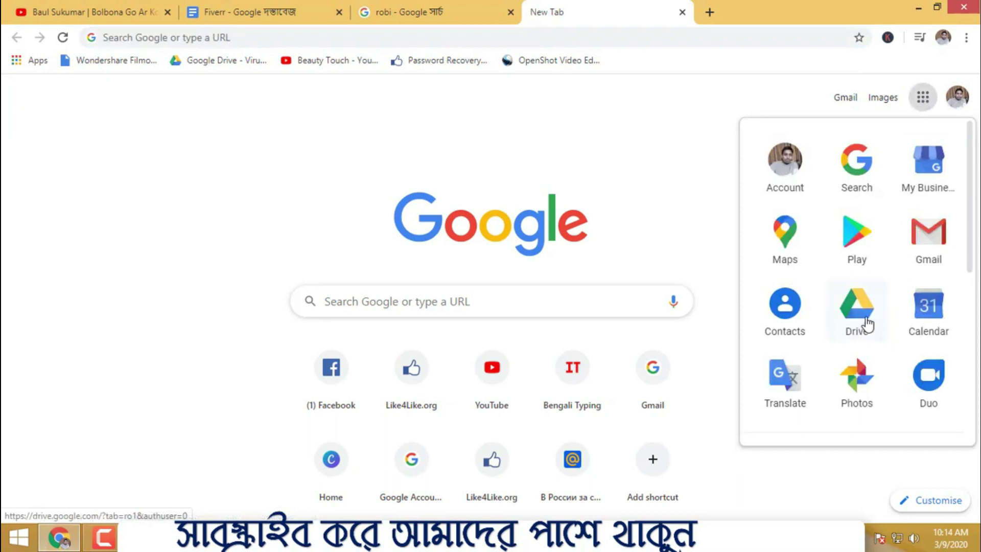
left_click(857, 307)
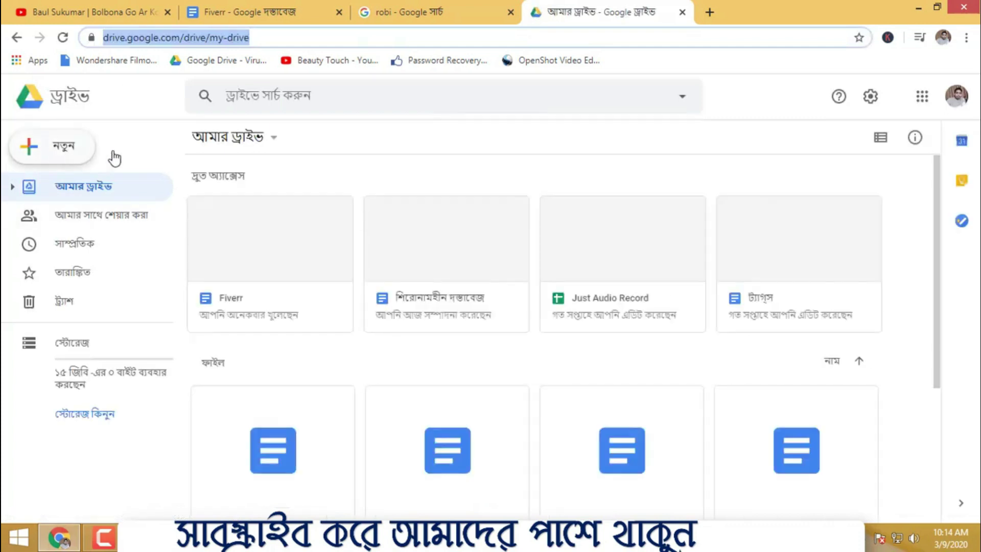
left_click(58, 147)
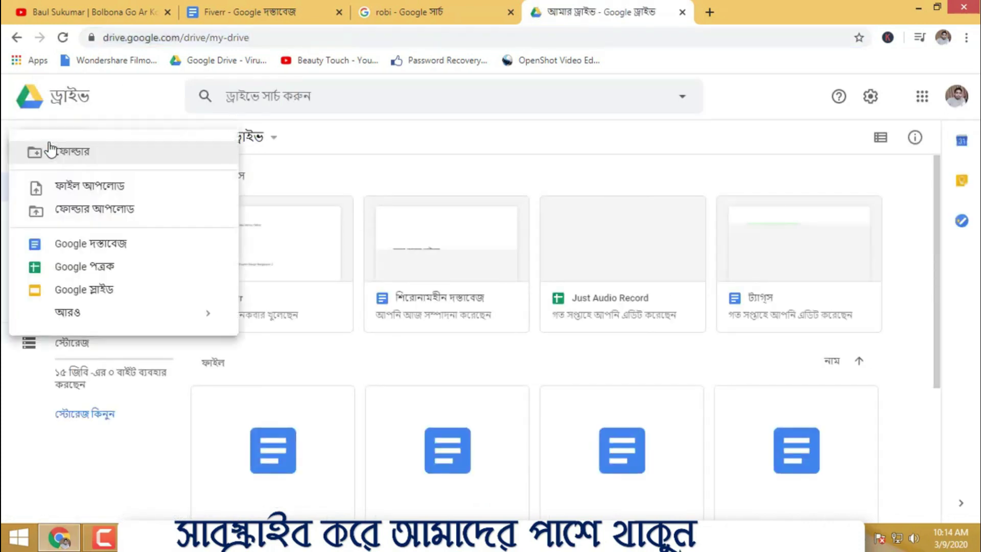
left_click(96, 271)
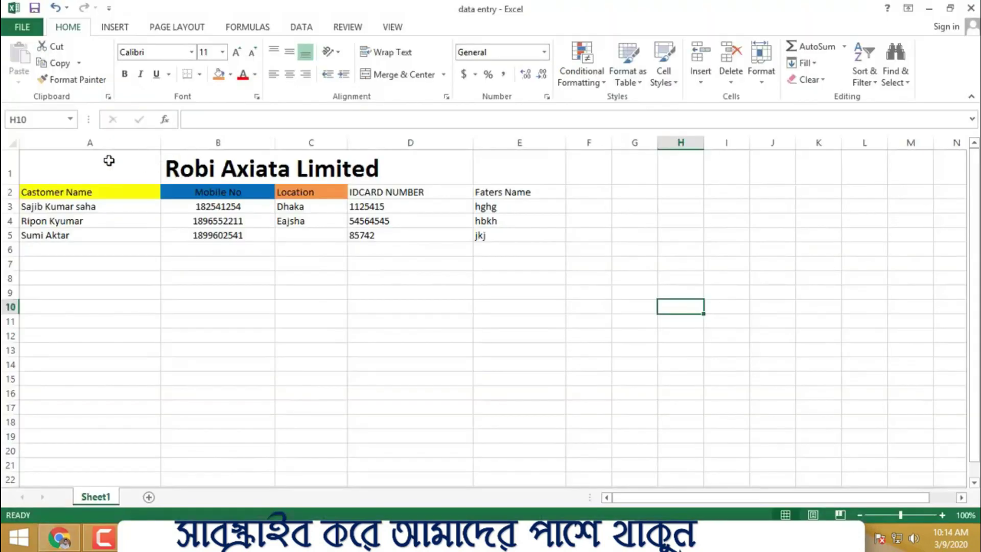
- Copy the table range A1:E5 via the right-click menu
left_click_drag(72, 168, 485, 236)
right_click(407, 204)
left_click(450, 230)
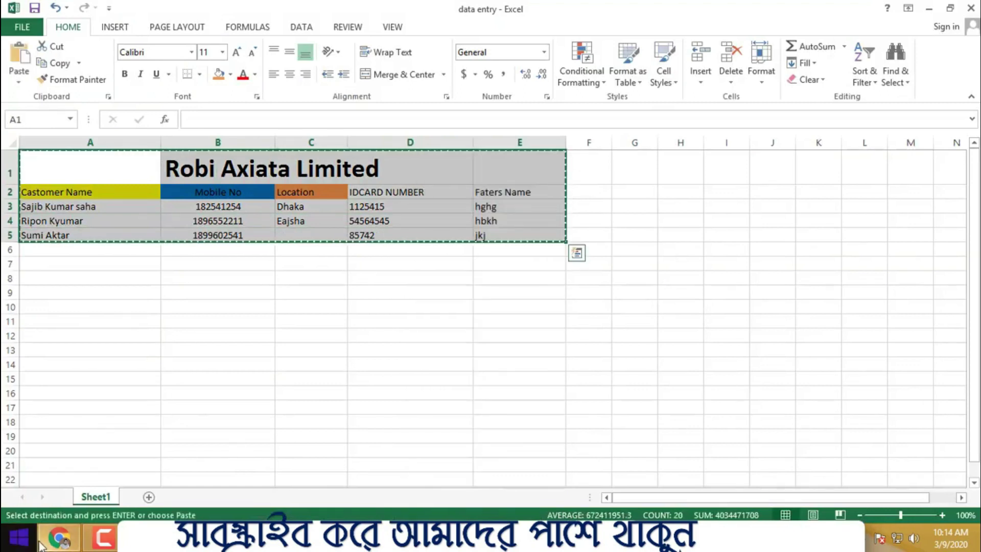
- Minimize Excel and Chrome to the desktop, then bring Chrome back from the taskbar
left_click(45, 541)
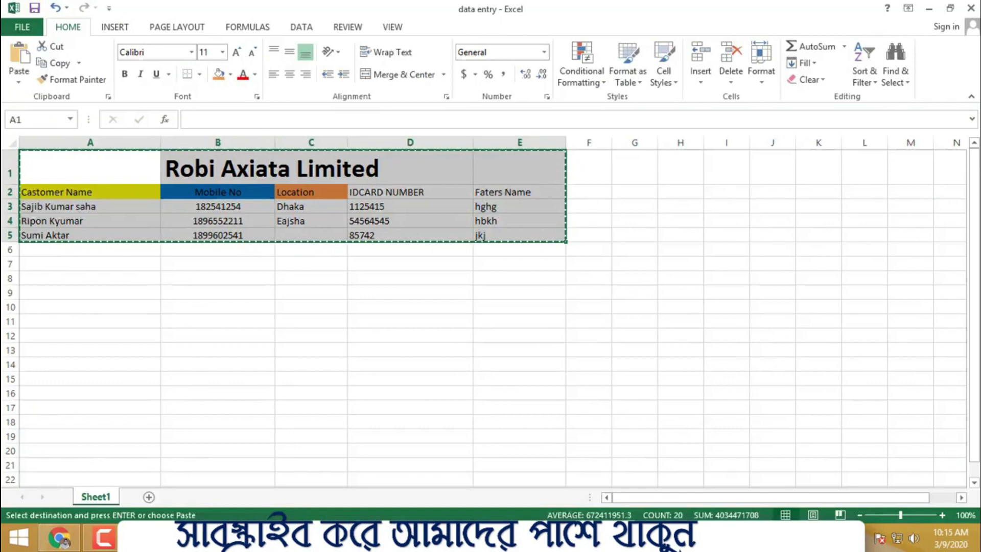
left_click(929, 10)
left_click(923, 8)
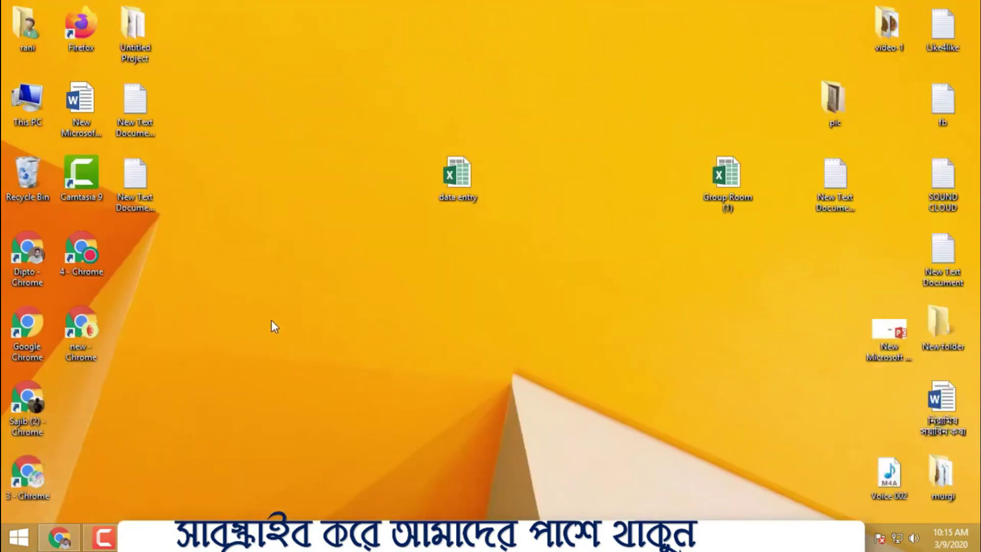
right_click(455, 176)
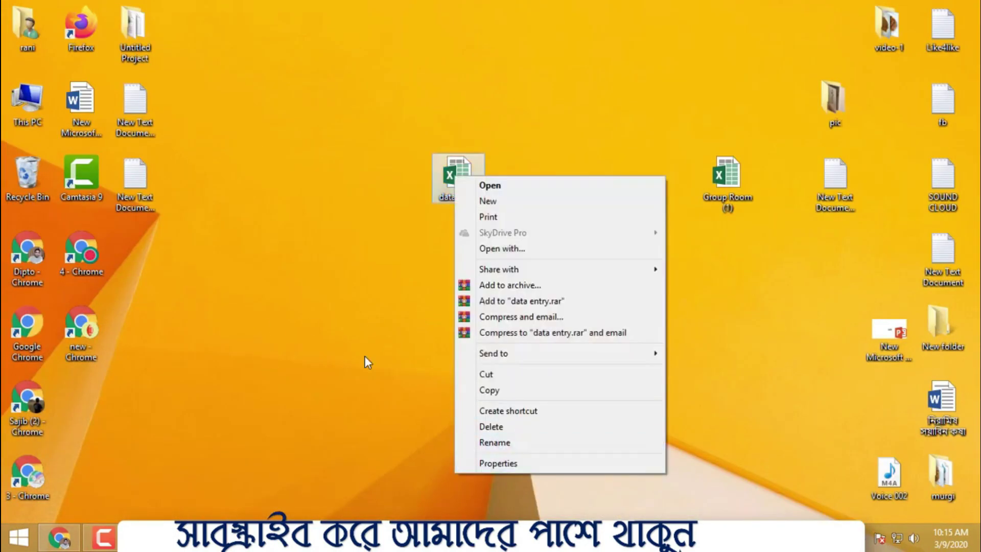
left_click(364, 355)
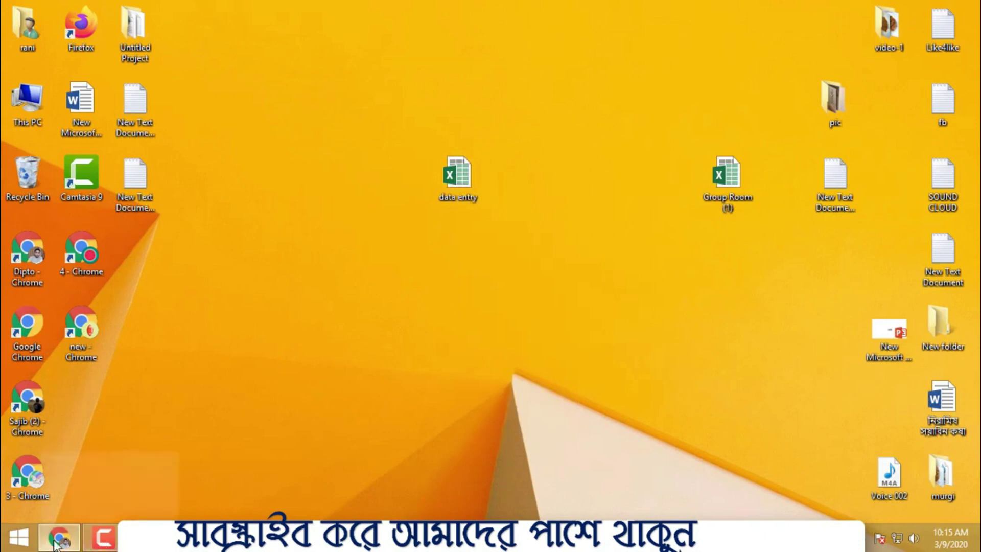
left_click(59, 536)
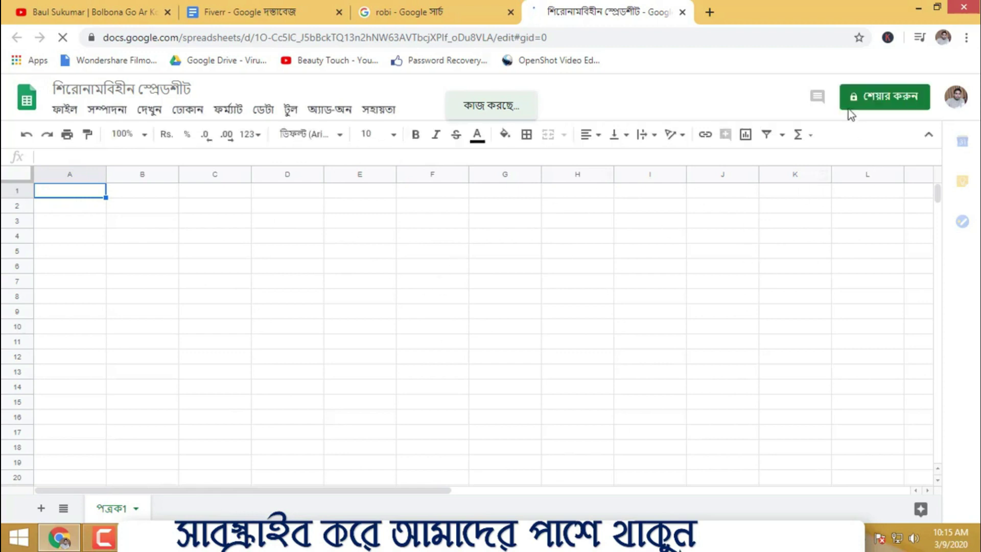
left_click(509, 311)
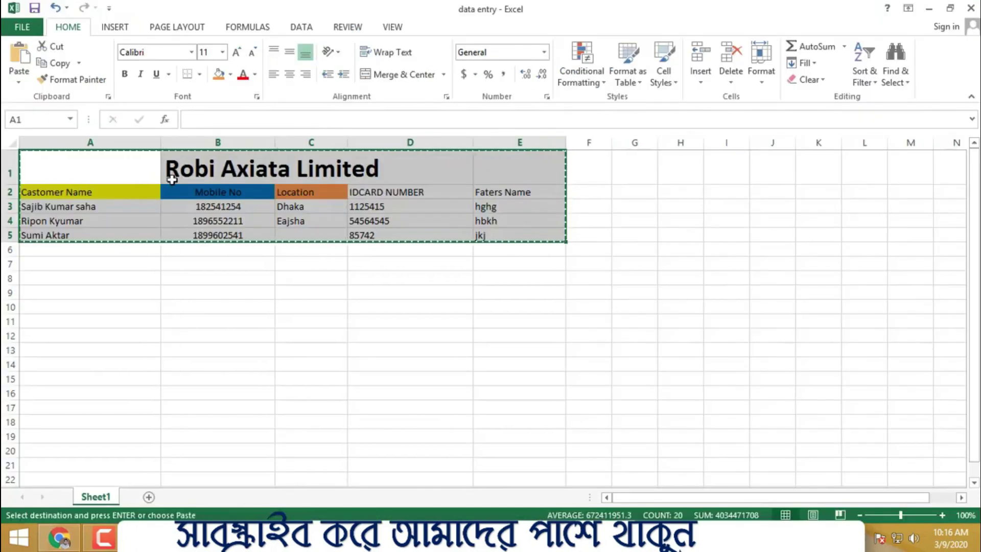
- Paste the copied Excel table at A1 in Google Sheets and widen column A
right_click(172, 179)
left_click(219, 210)
key("alt+Tab")
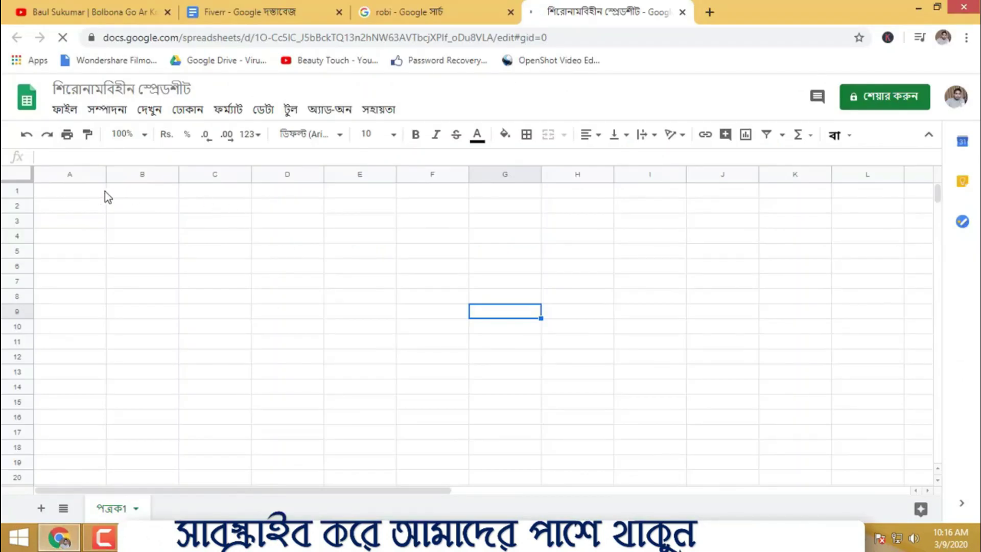
left_click(94, 199)
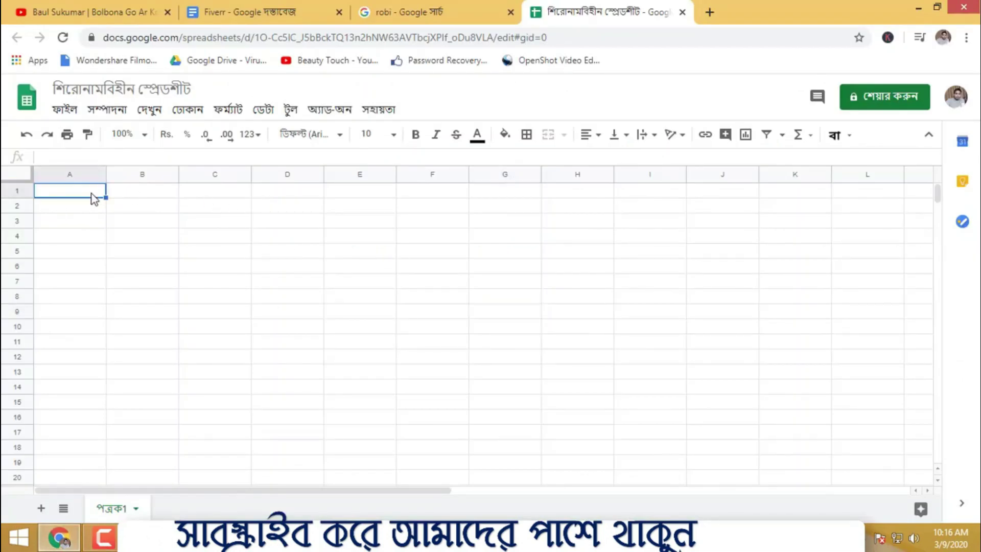
key("ctrl+v")
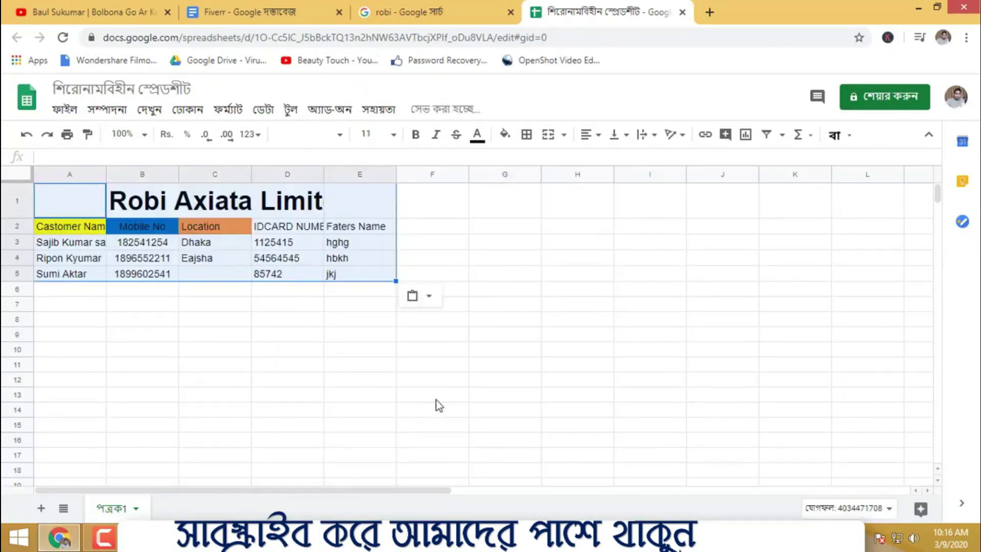
left_click(434, 398)
left_click_drag(105, 167, 175, 168)
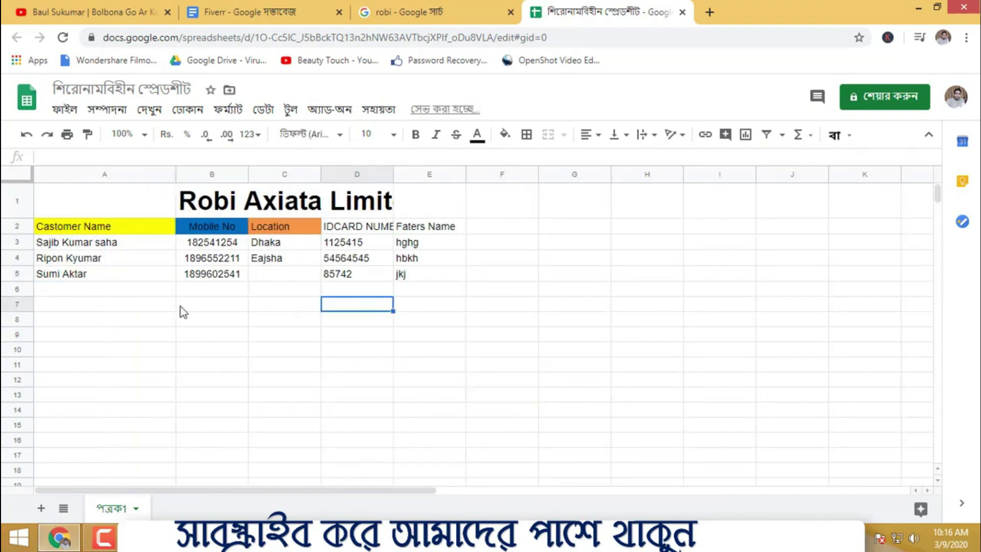
- Enter and remove a test value 544556 in A6, then start sharing the spreadsheet
double_click(101, 288)
type("544556")
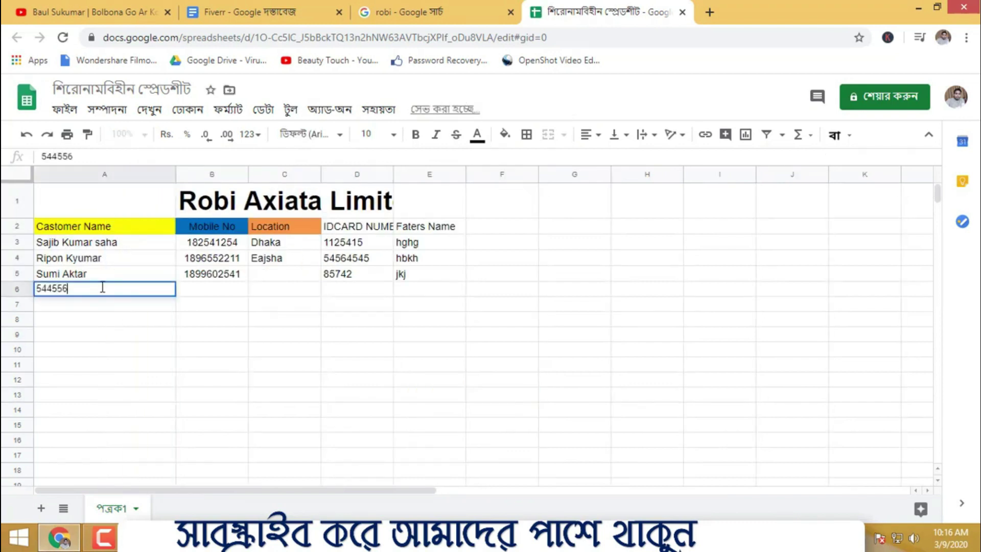
double_click(93, 288)
key("BackSpace")
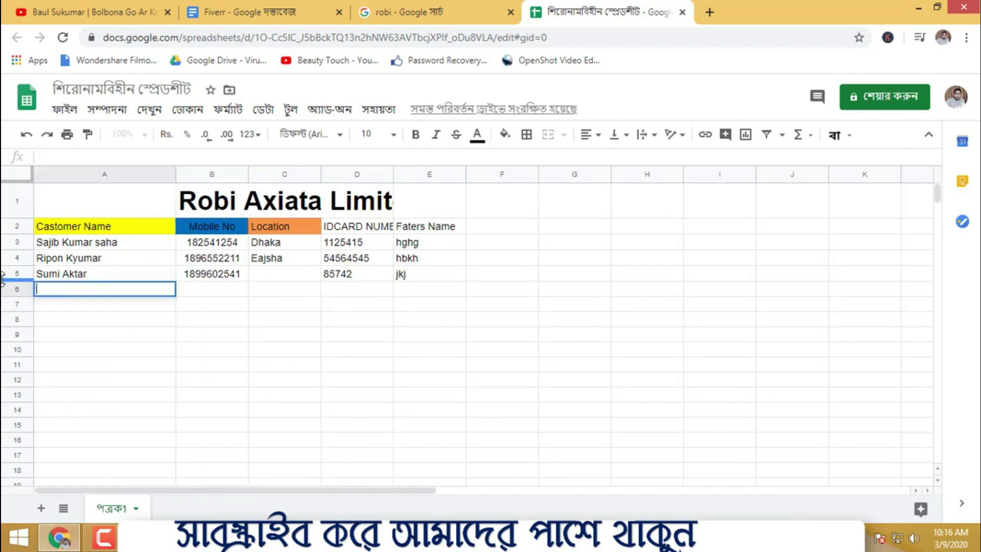
left_click(864, 439)
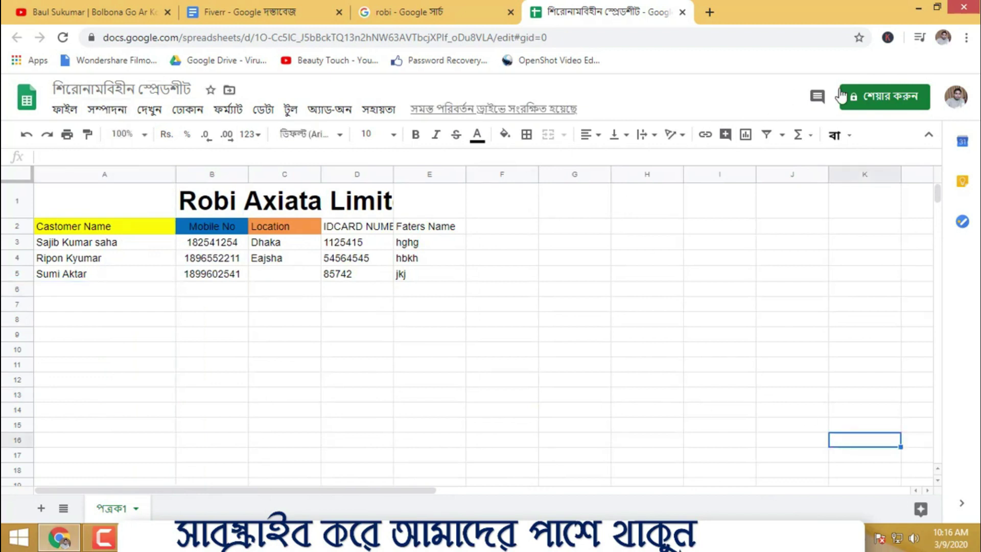
left_click(885, 96)
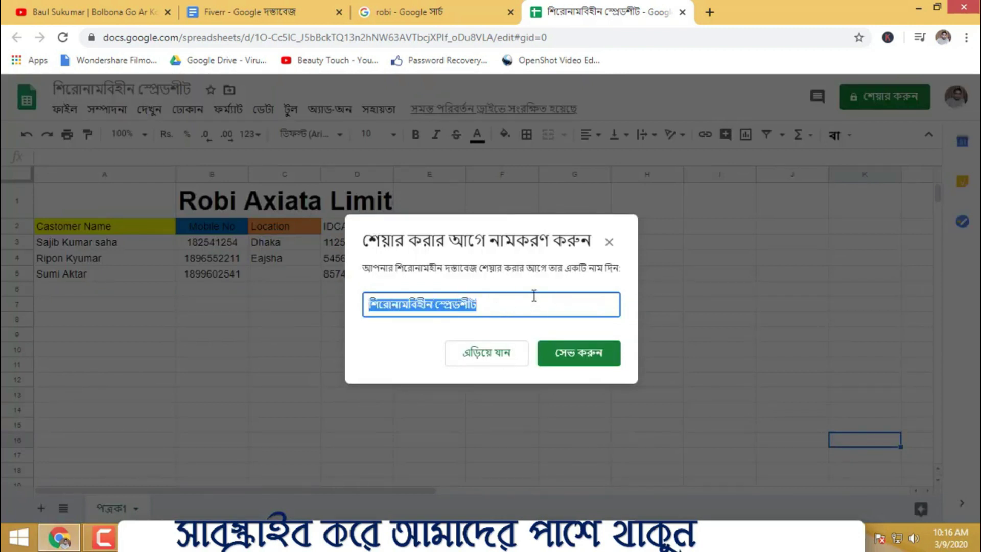
- Skip naming the untitled spreadsheet and review its advanced sharing settings
left_click(609, 241)
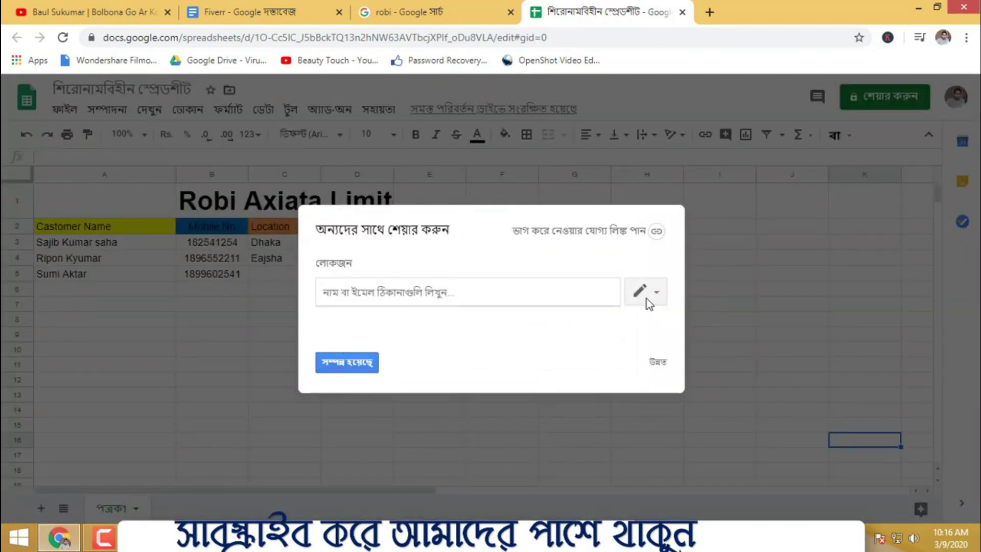
left_click(657, 363)
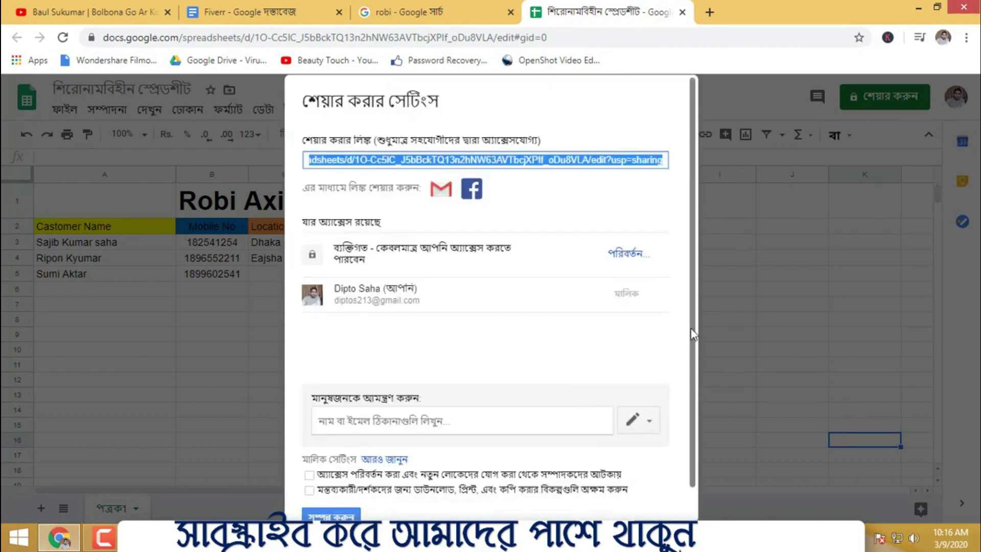
scroll(453, 415, "down", 1)
scroll(391, 447, "up", 1)
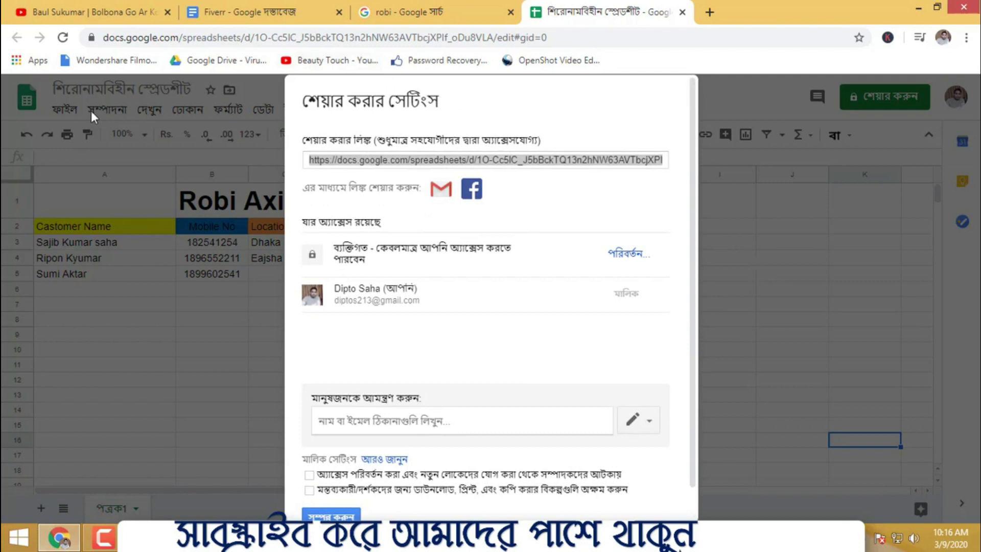
- Reload the spreadsheet page so the full title shows, then select cell E4
left_click(148, 38)
key("Return")
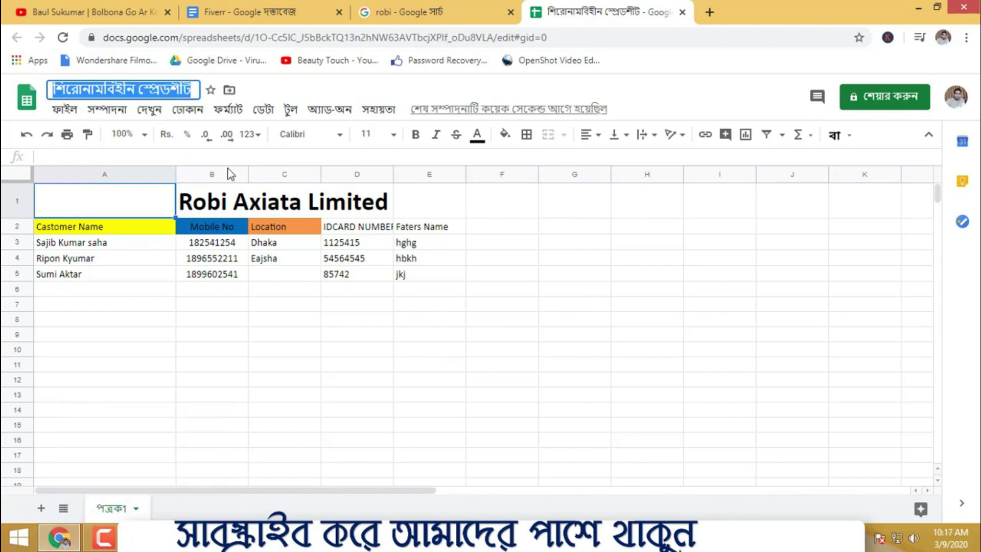
left_click(579, 40)
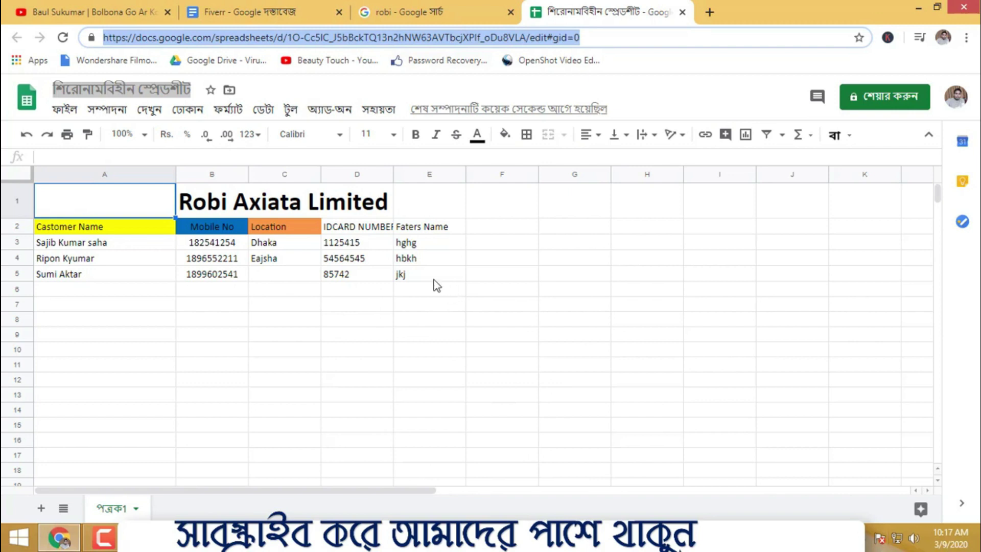
left_click(429, 258)
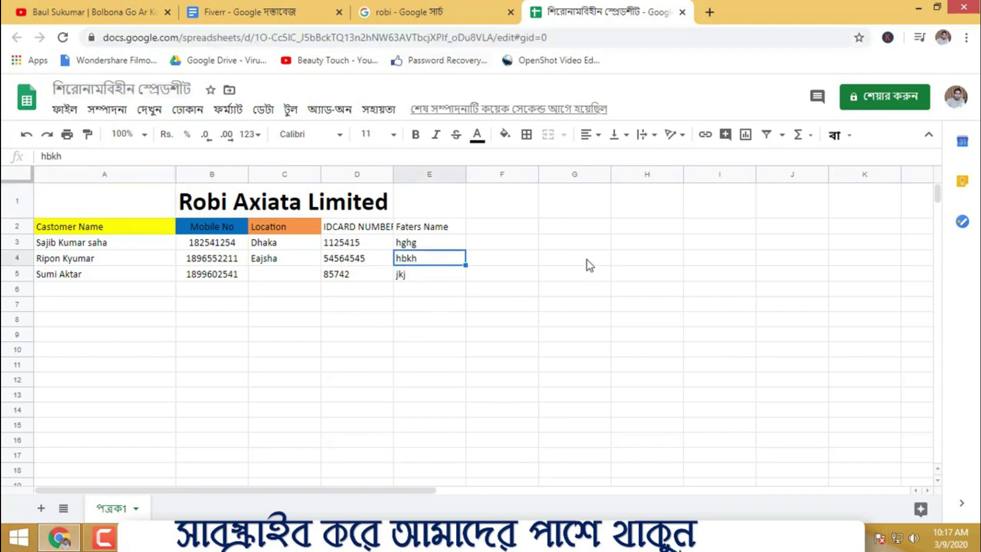